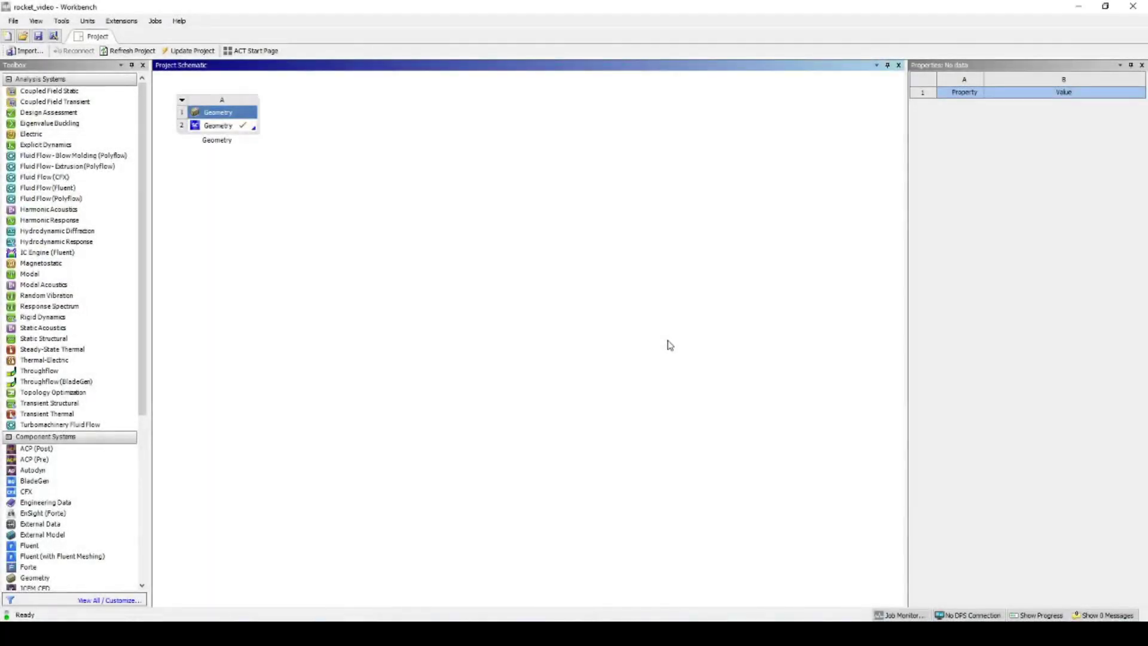
Link a Fluent with Fluent Meshing system to Geometry A2, set CAD import units to mm, and launch it
left_click_drag(59, 556, 219, 127)
left_click(364, 127)
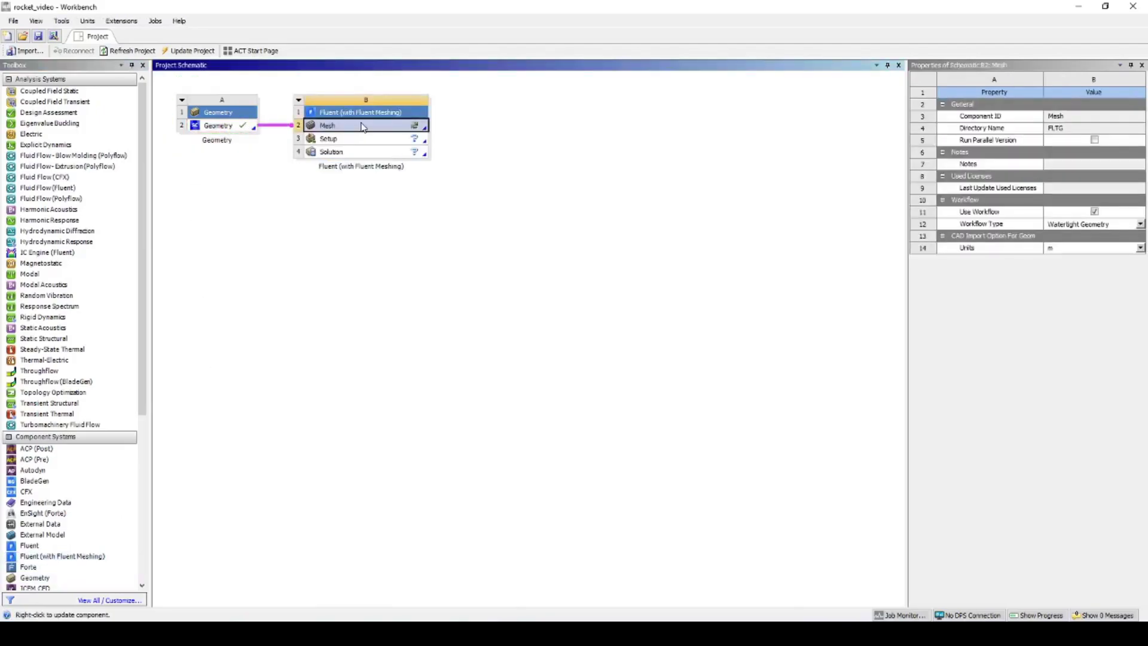
left_click(1141, 248)
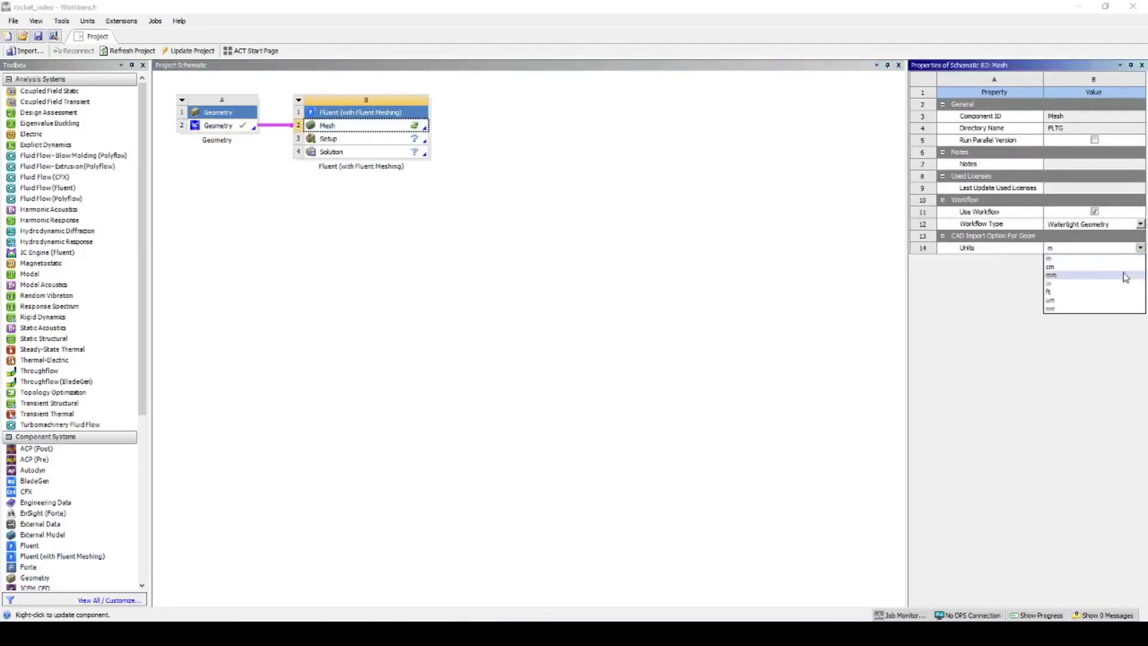
left_click(1120, 275)
double_click(385, 130)
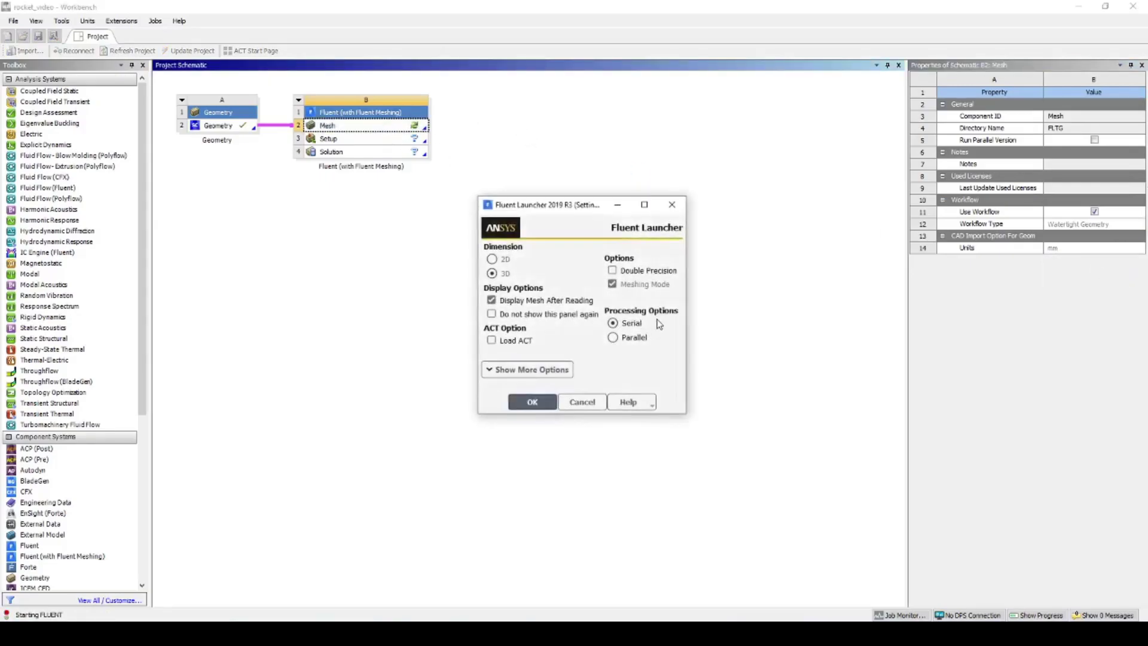
Launch Fluent Meshing locally in parallel with 4 processes and double precision
left_click(634, 337)
left_click(661, 379)
left_click(661, 379)
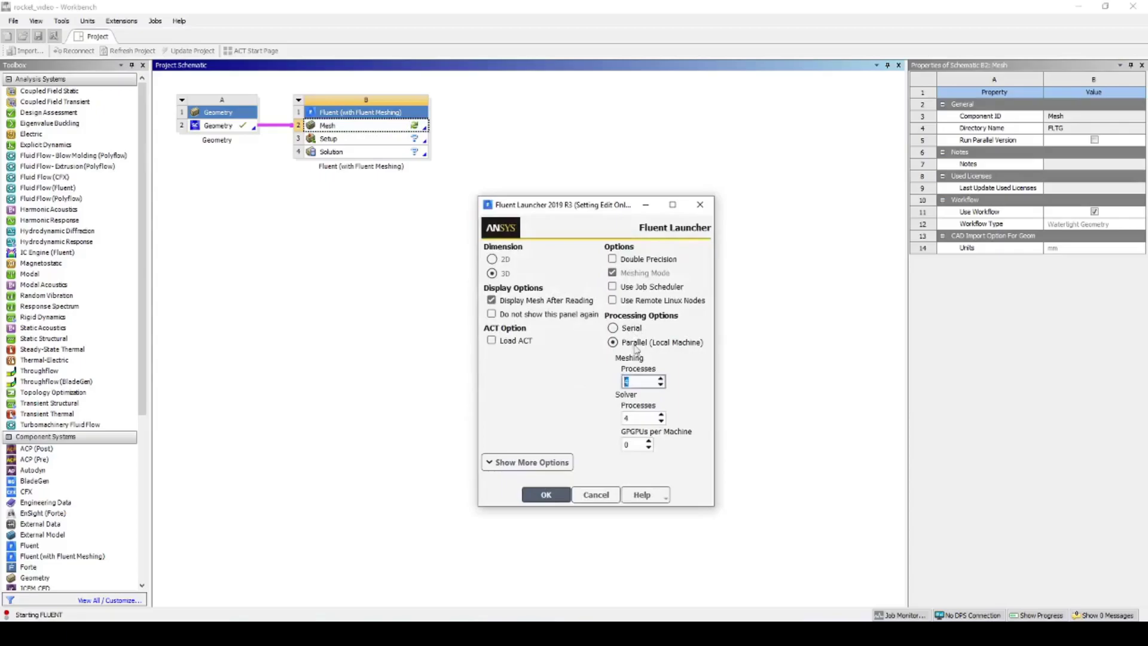
left_click(612, 259)
left_click(546, 495)
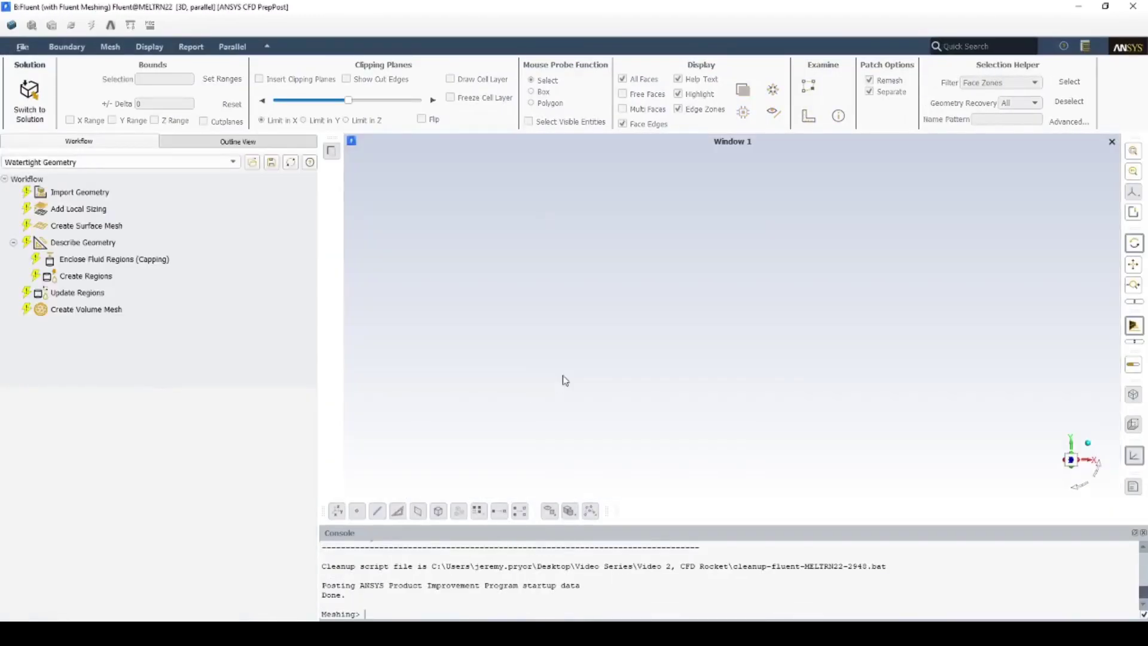
Import the rocket geometry into Fluent Meshing with units kept at mm
left_click(156, 192)
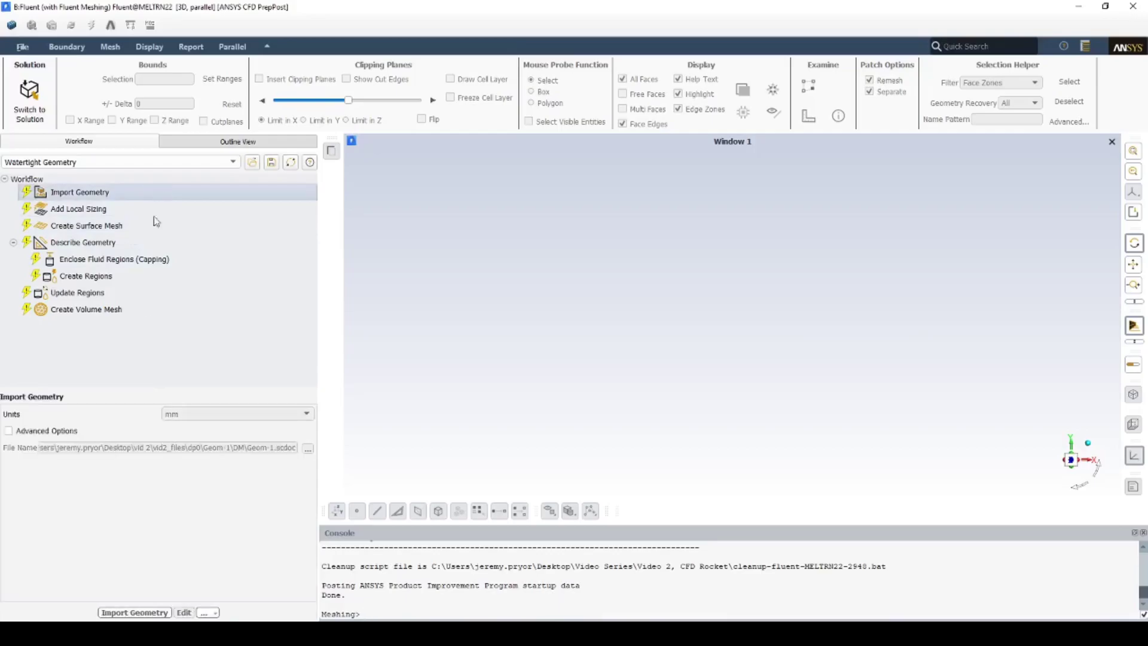
left_click(135, 612)
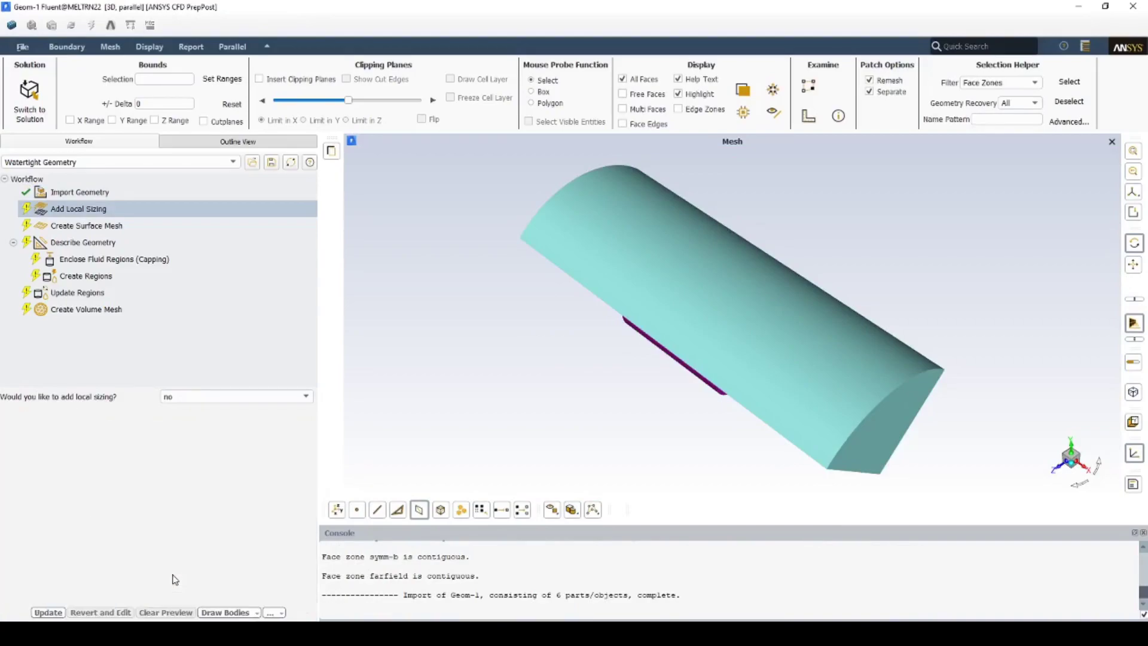
Add Body Of Influence local sizings boi_1 on fin_boi and boi_2 on fore_boi
left_click(172, 398)
left_click(179, 409)
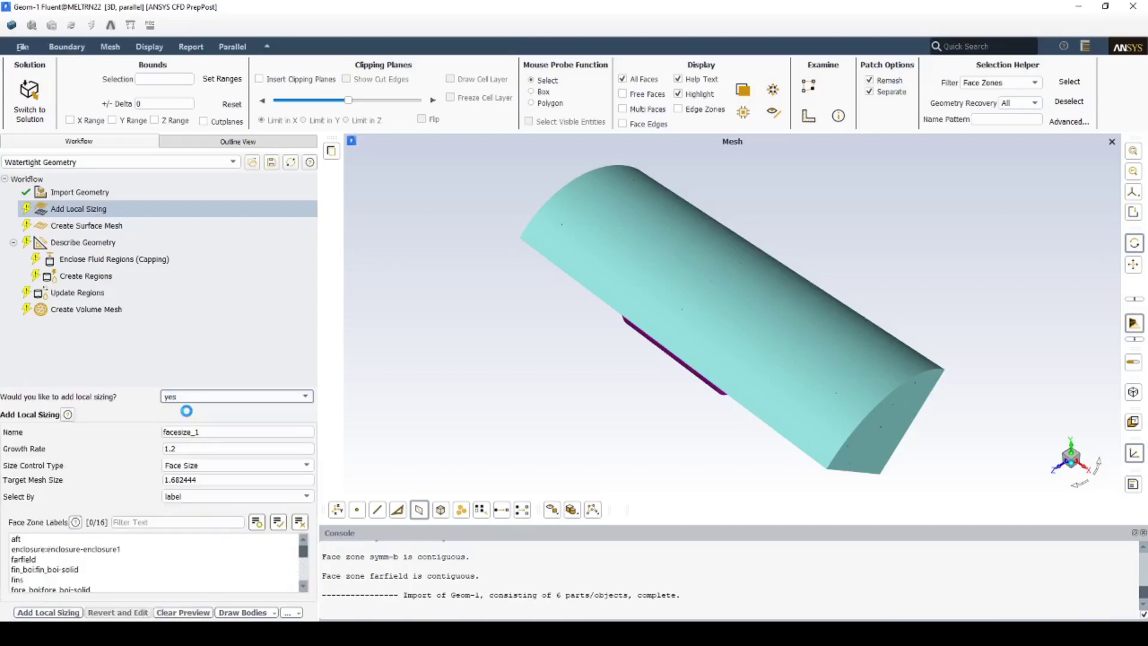
left_click(216, 465)
left_click(192, 496)
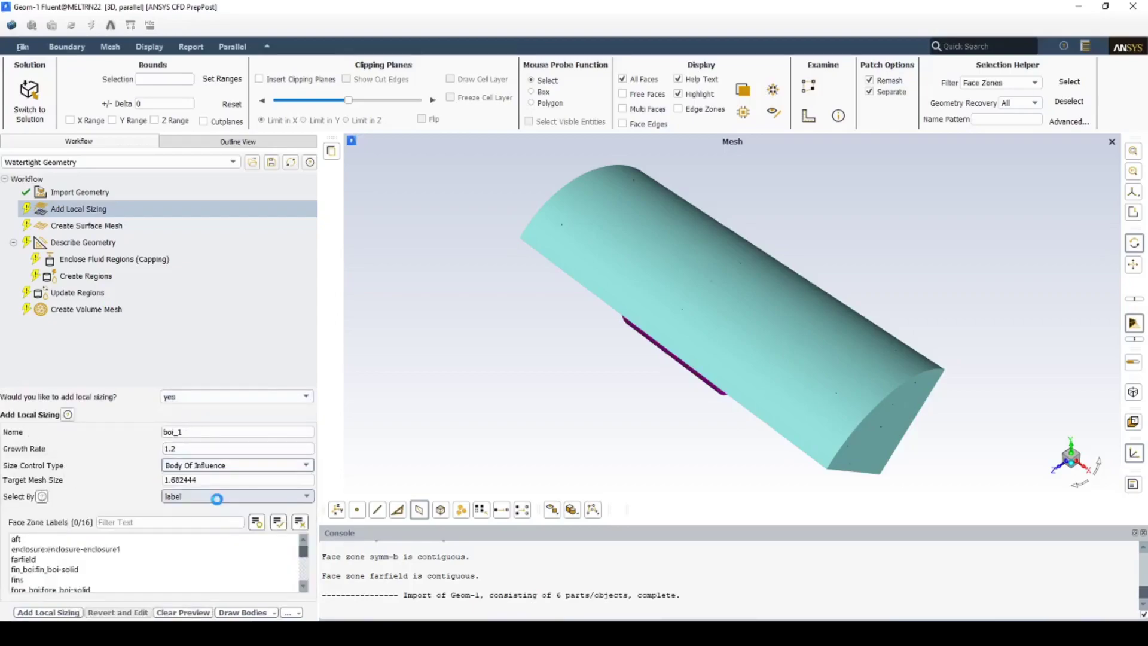
left_click(146, 569)
left_click_drag(202, 481, 157, 483)
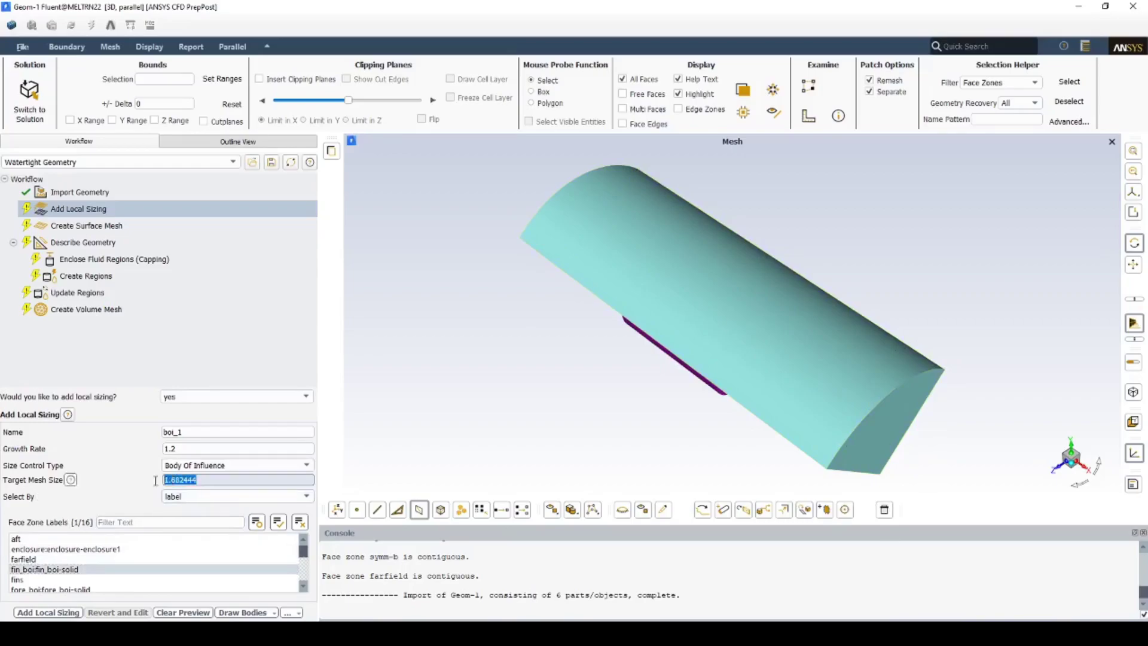
left_click(48, 612)
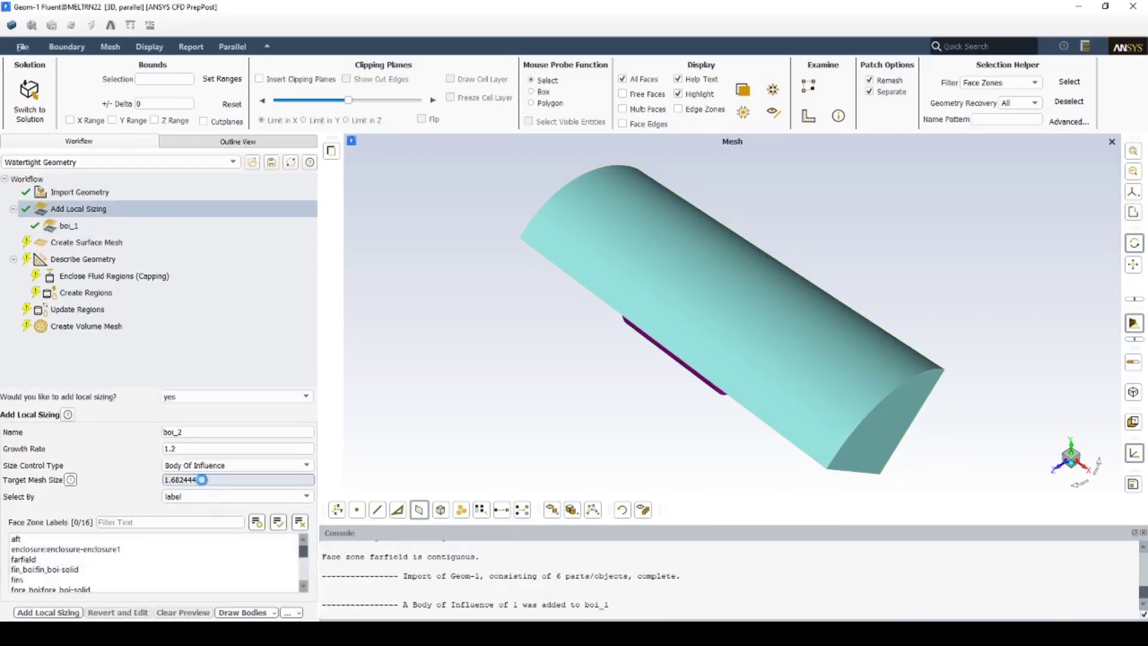
left_click(150, 558)
left_click(49, 612)
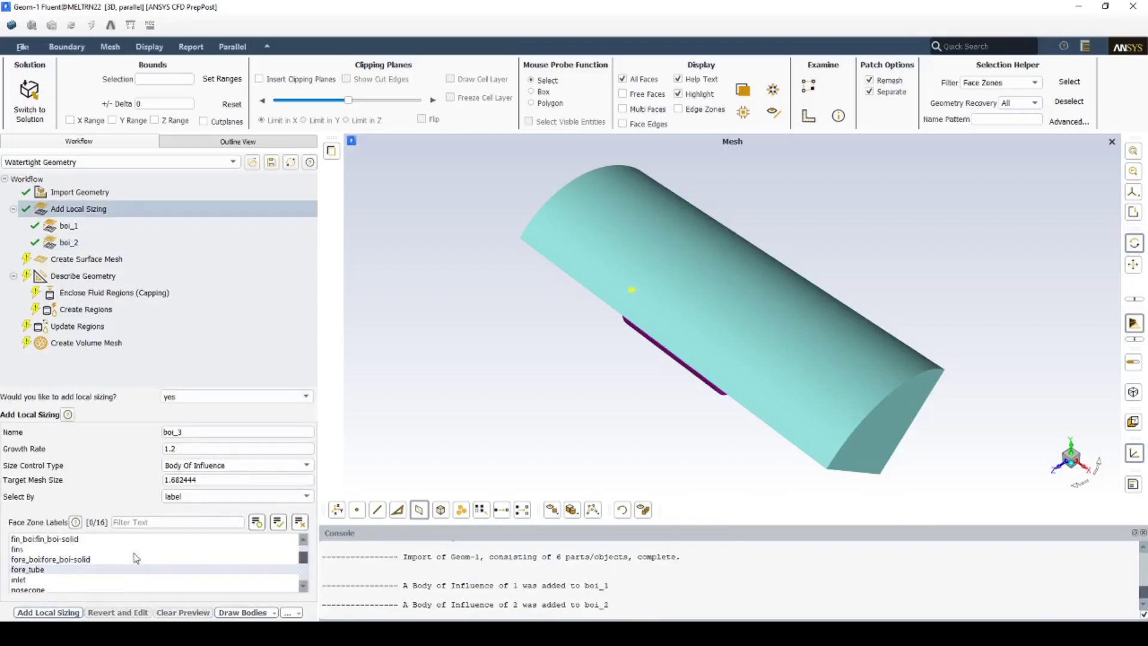
Add boi_3 on nozzle_internal and nozzle_wake at size 0.5, and boi_4 on wake_boi at 5
scroll(106, 569, "down", 3)
left_click(90, 549)
left_click(105, 559, "ctrl")
triple_click(192, 480)
type("0.5")
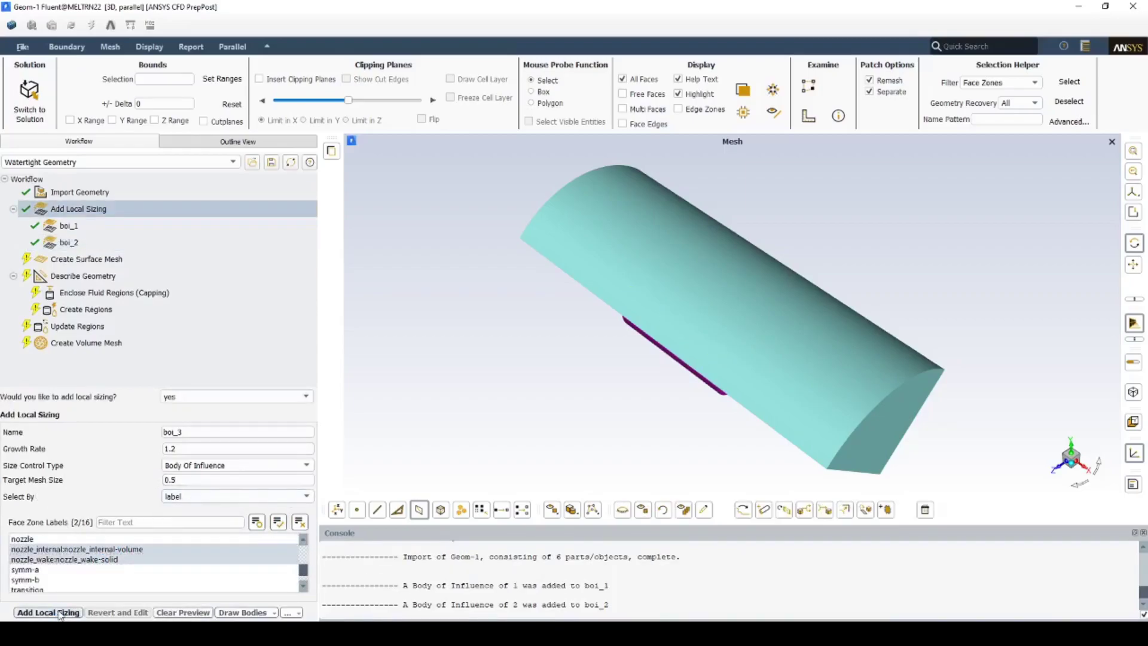
left_click(64, 610)
scroll(105, 570, "down", 3)
left_click(54, 579)
triple_click(191, 480)
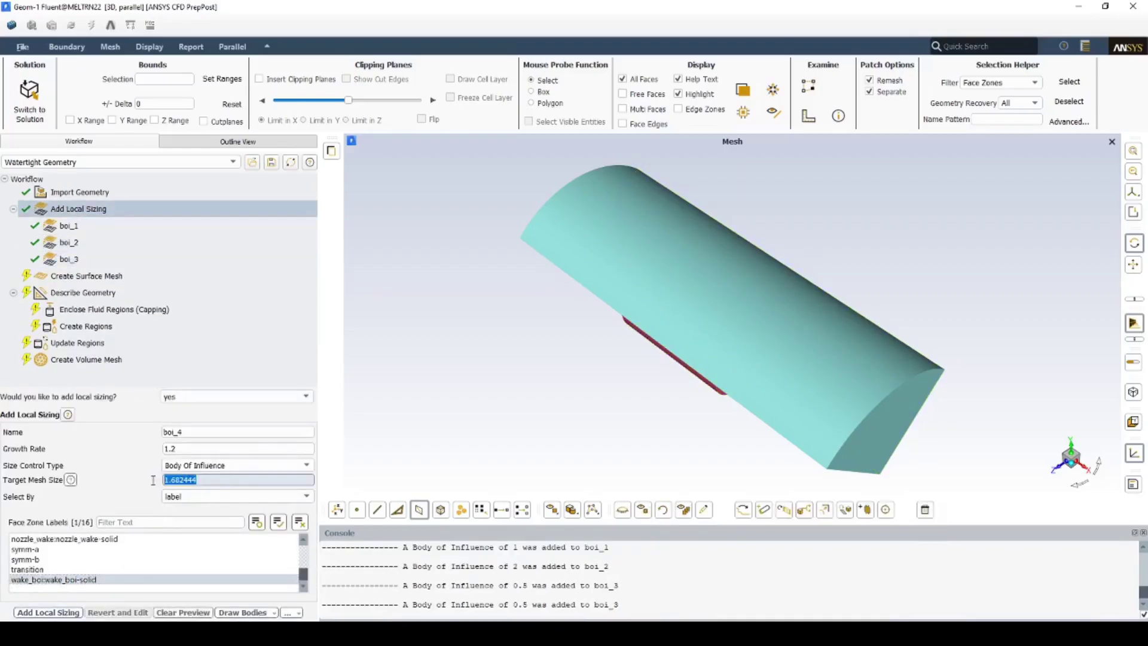
type("5")
left_click(60, 613)
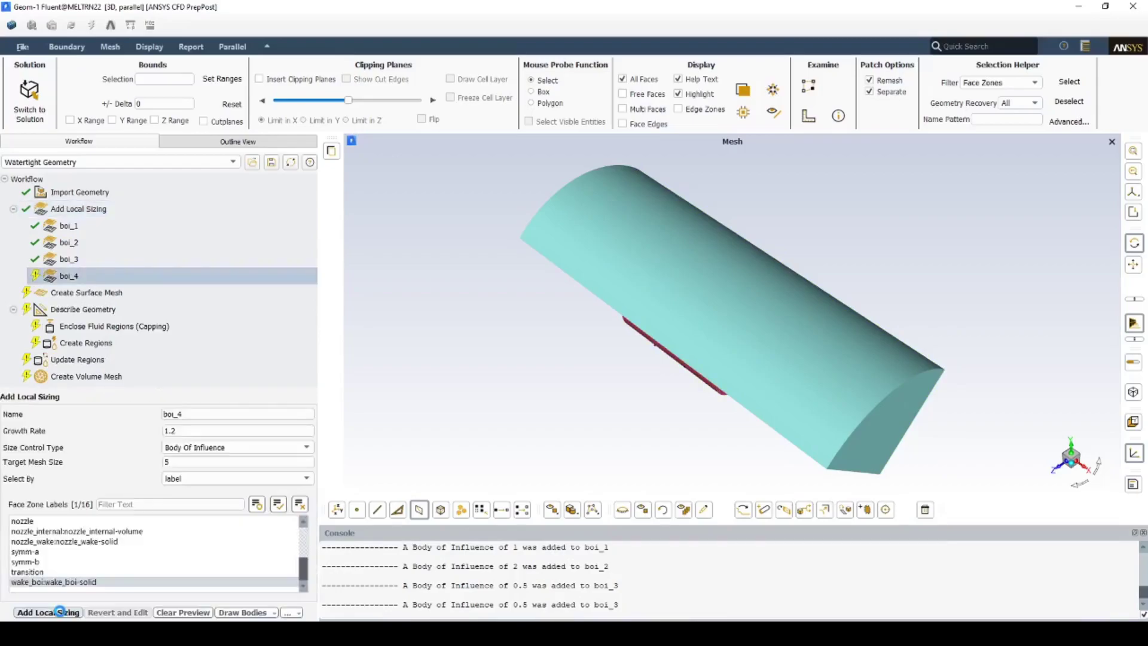
Enter surface mesh minimum size 0.2, maximum 30, curvature normal angle 5 and 5 cells per gap
left_click(87, 292)
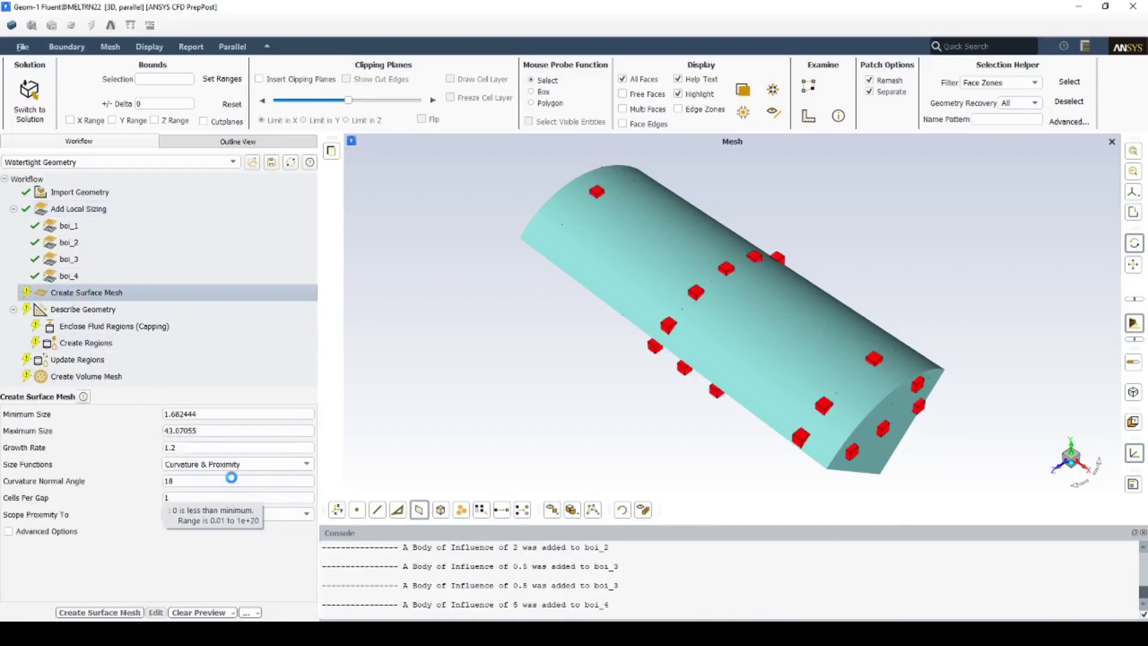
left_click_drag(196, 414, 159, 415)
type("0")
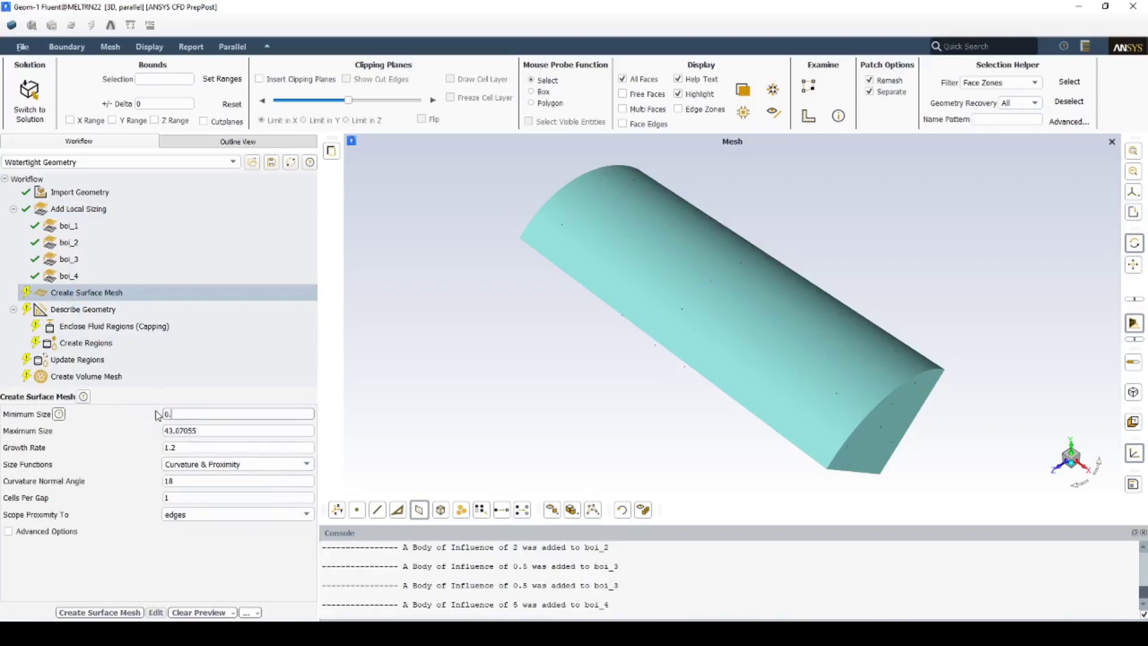
type(".2")
key("Tab")
type("3")
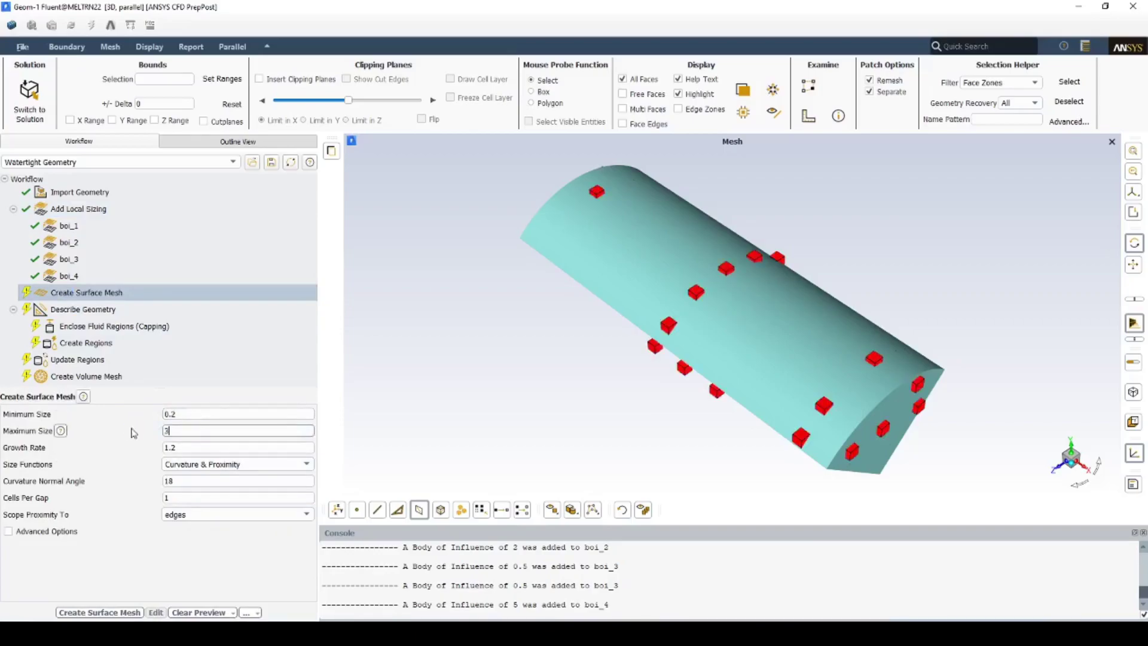
key("Tab")
key("Tab")
key("Tab")
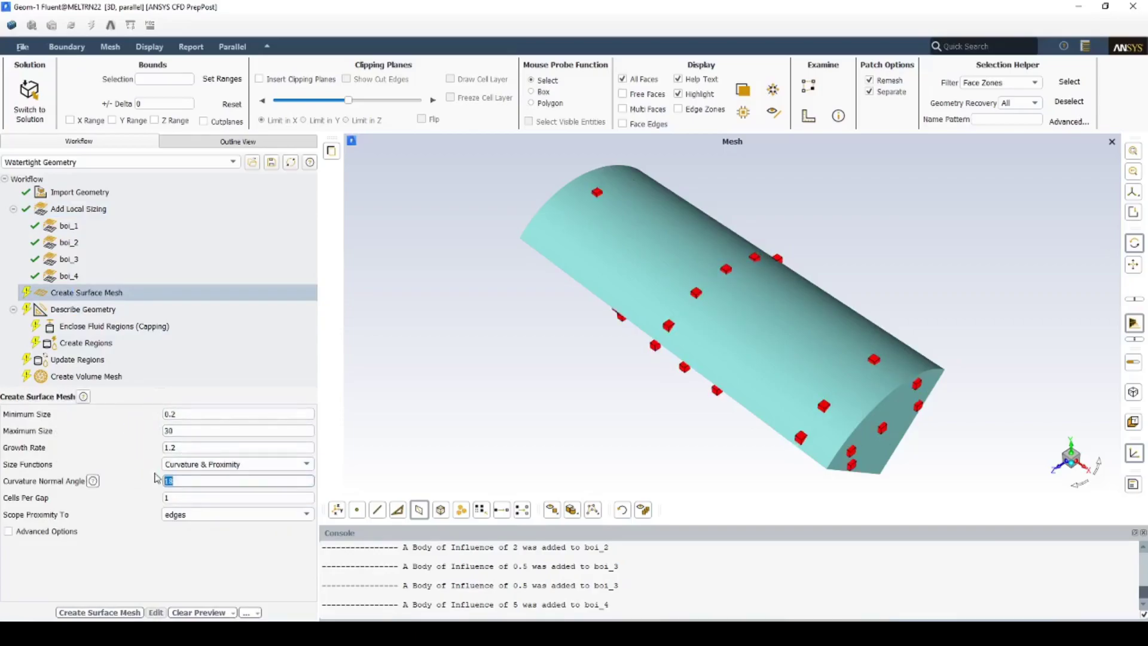
type("5")
key("Tab")
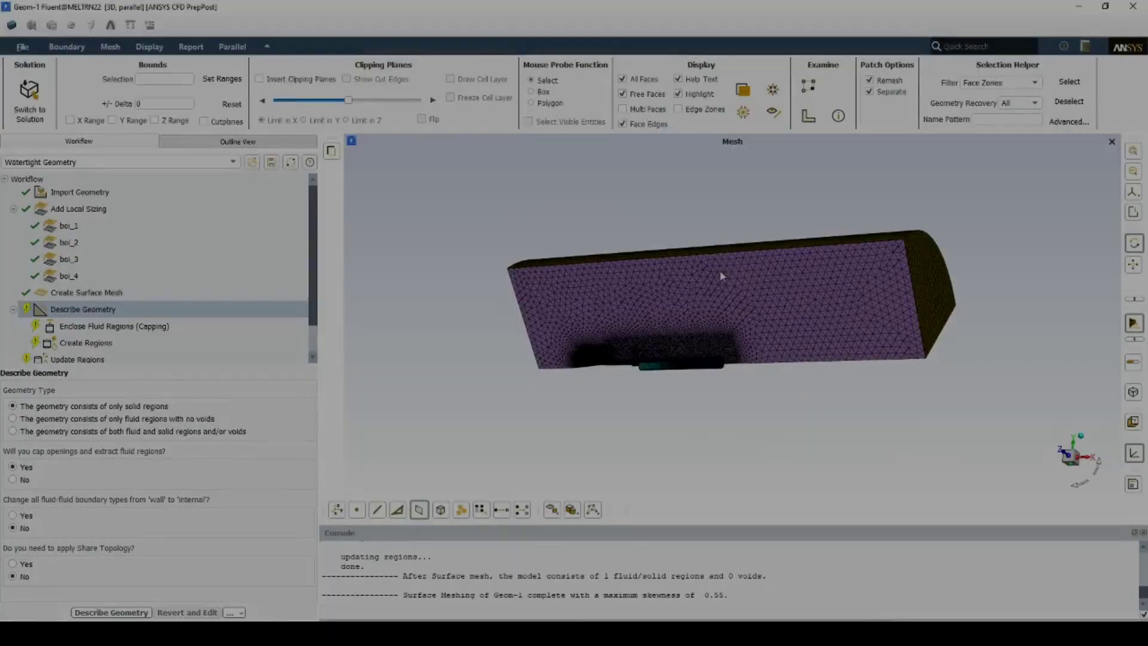
scroll(569, 330, "up", 5)
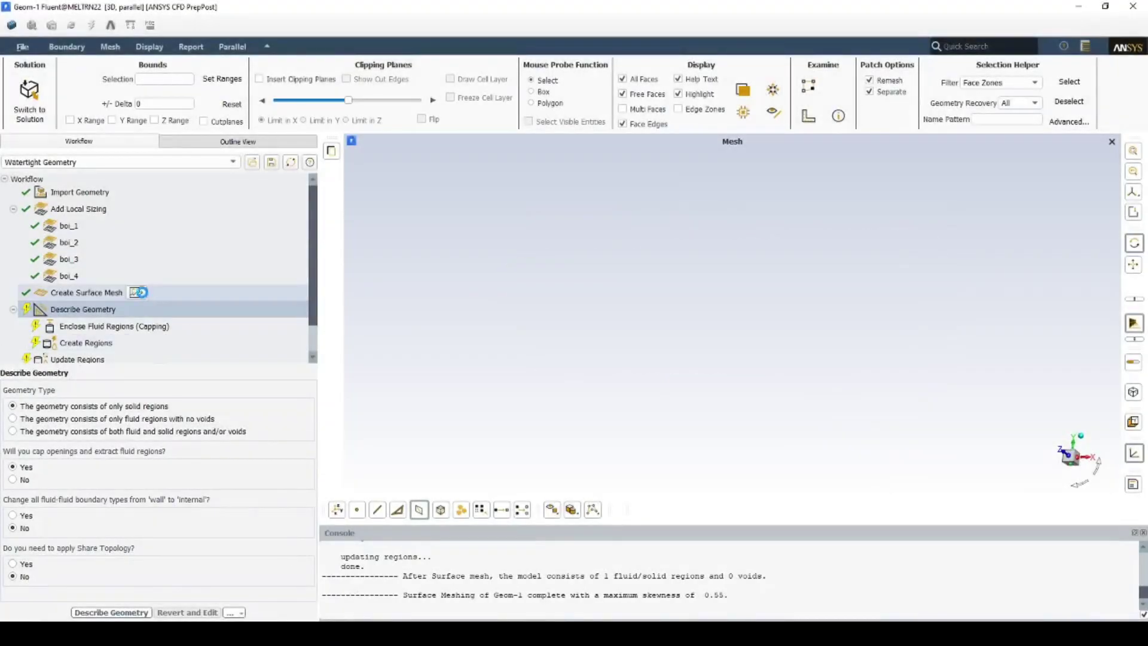
scroll(570, 330, "down", 1)
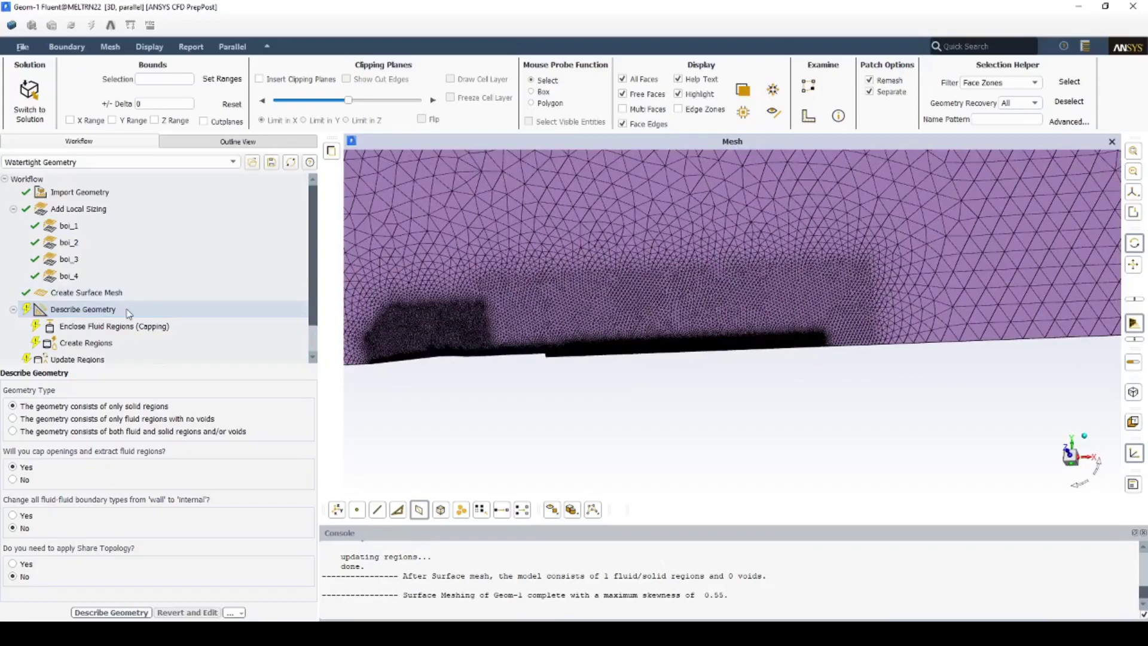
left_click(92, 293)
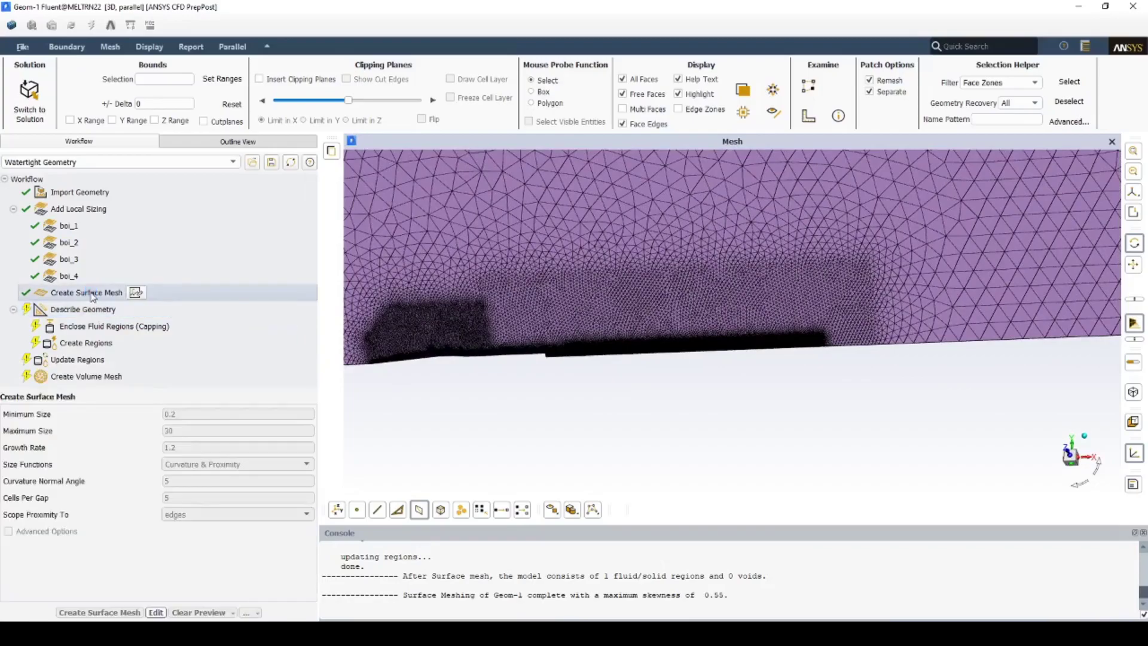
Insert a periodic boundaries task and pair symm-a with symm-b as rotational periodic zones
right_click(93, 295)
mouse_move(137, 300)
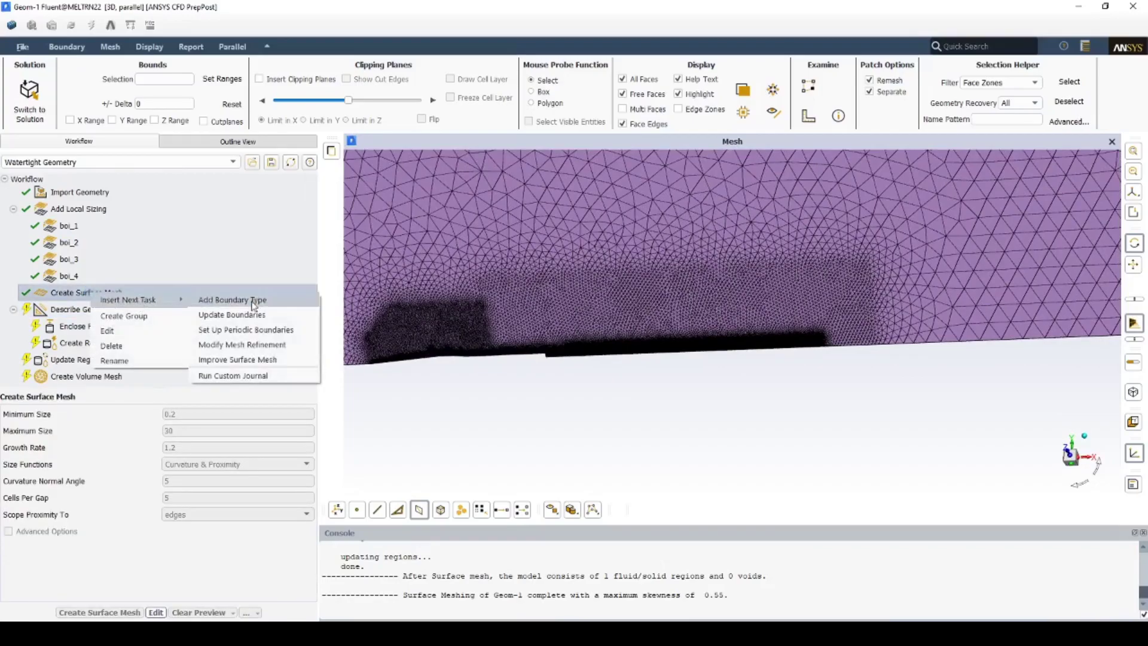
left_click(259, 330)
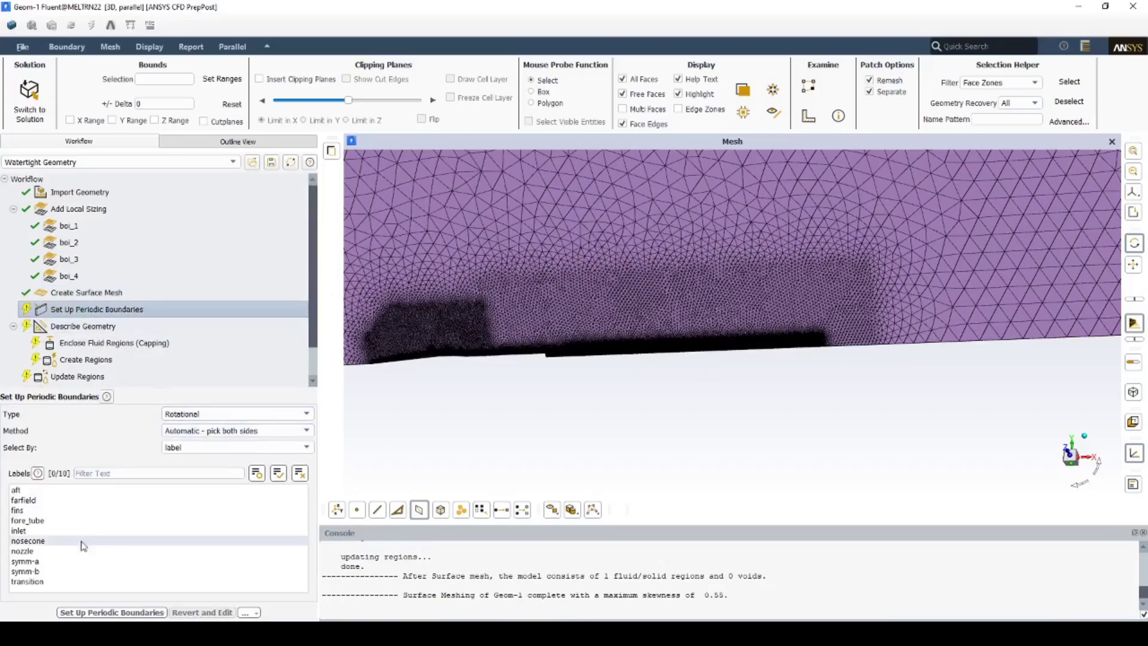
left_click(39, 562)
left_click(27, 572)
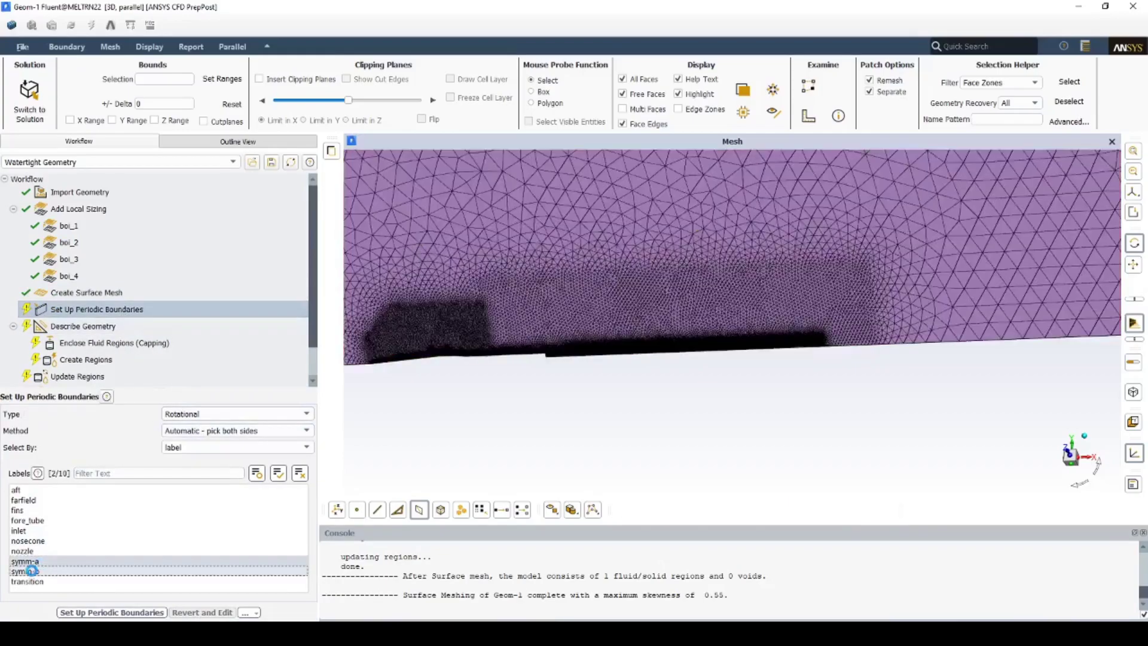
left_click(112, 612)
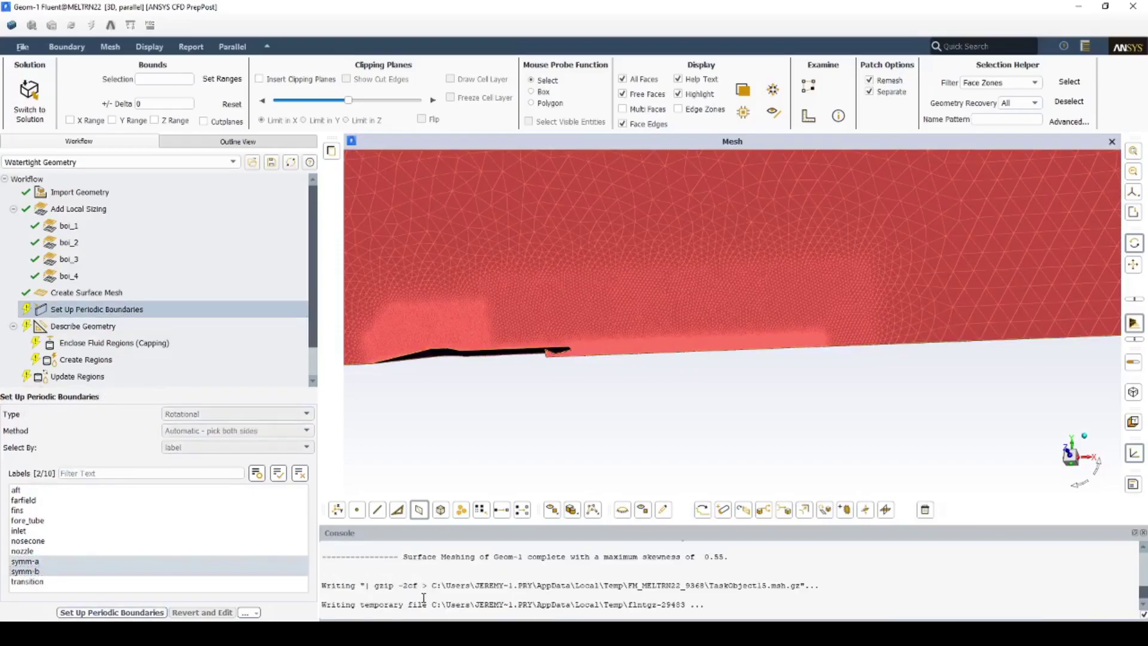
left_click_drag(430, 311, 542, 362)
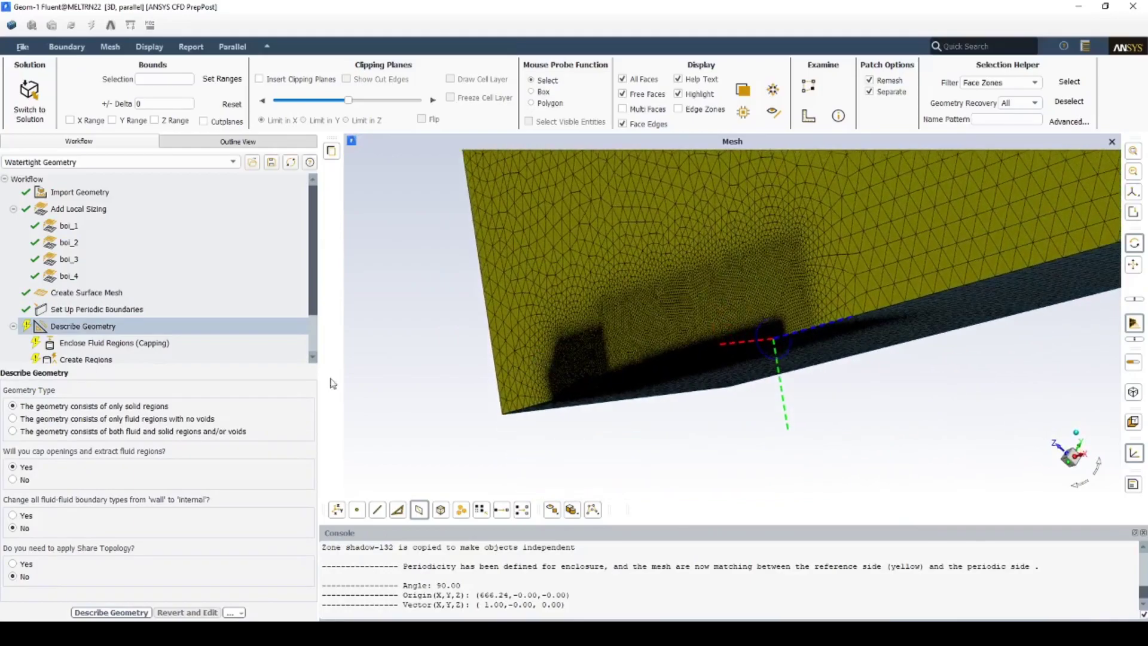
Describe the geometry as only fluid regions with no voids and apply the boundary updates
left_click(106, 420)
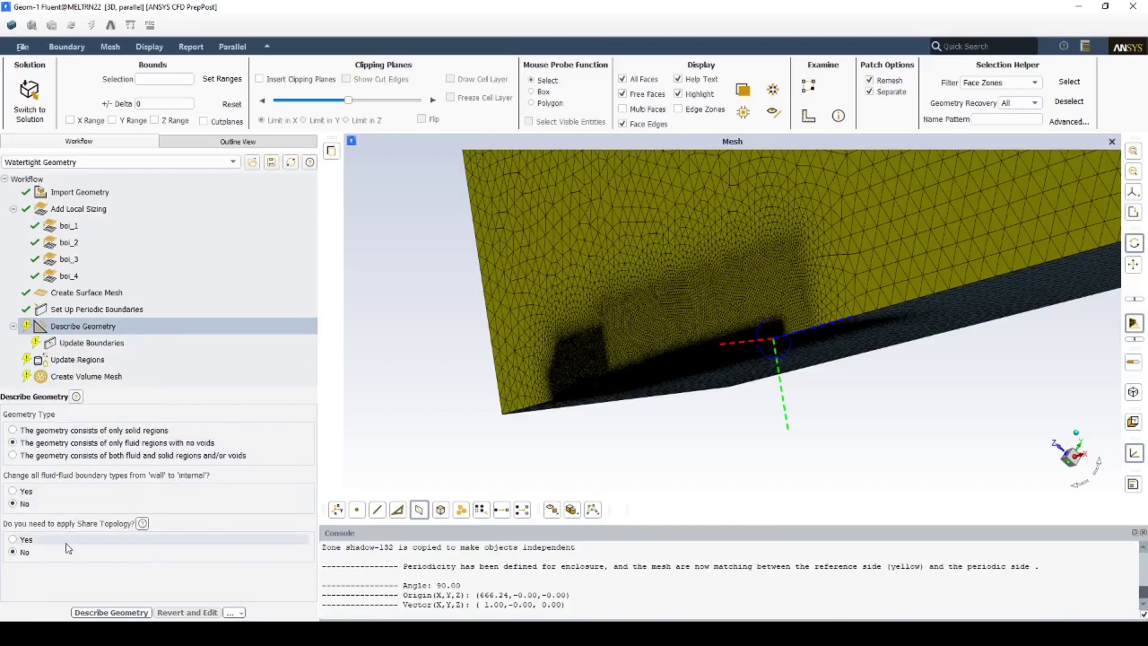
left_click(114, 613)
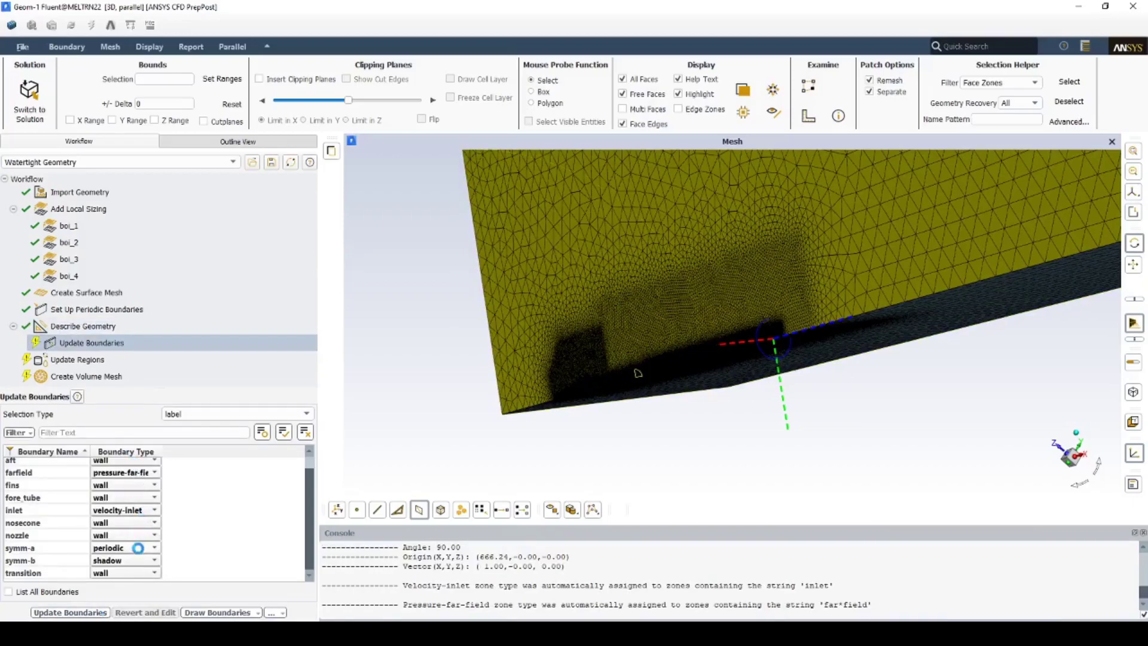
left_click(69, 613)
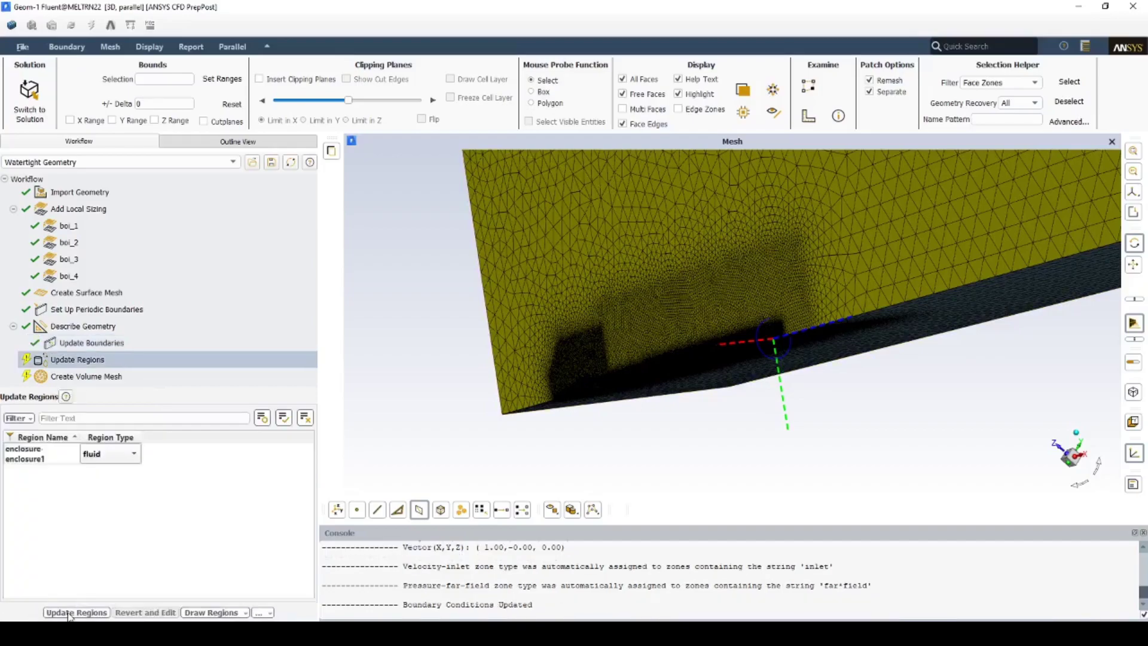
Apply the region updates and set a poly-hexcore volume fill with Max Cell Length 30
left_click(69, 613)
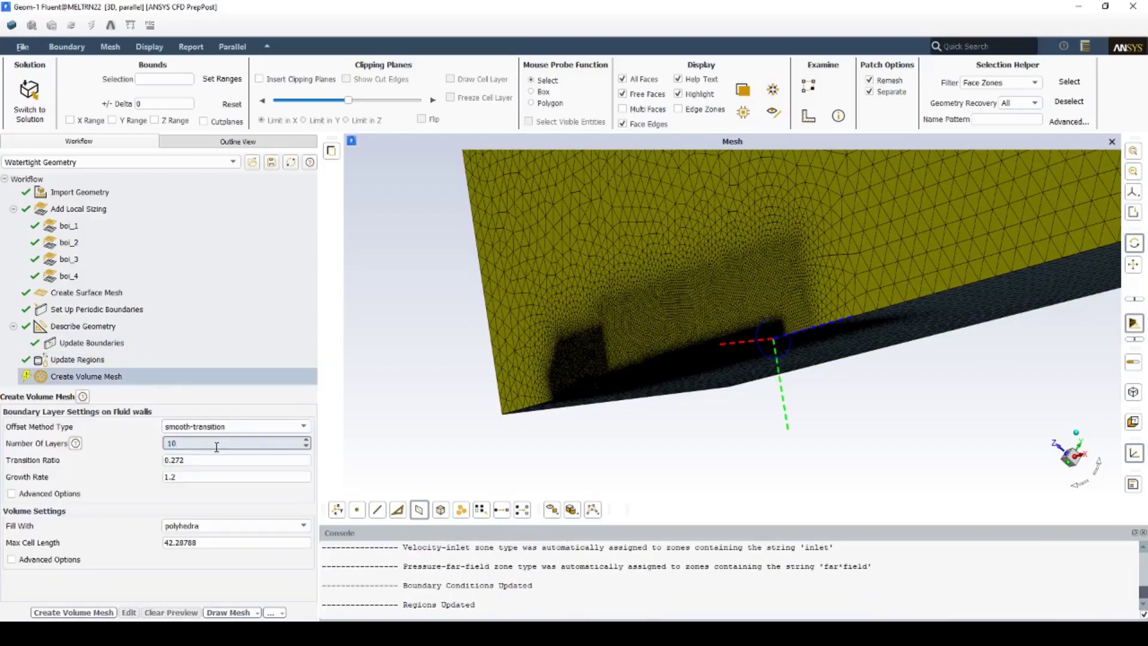
left_click(238, 460)
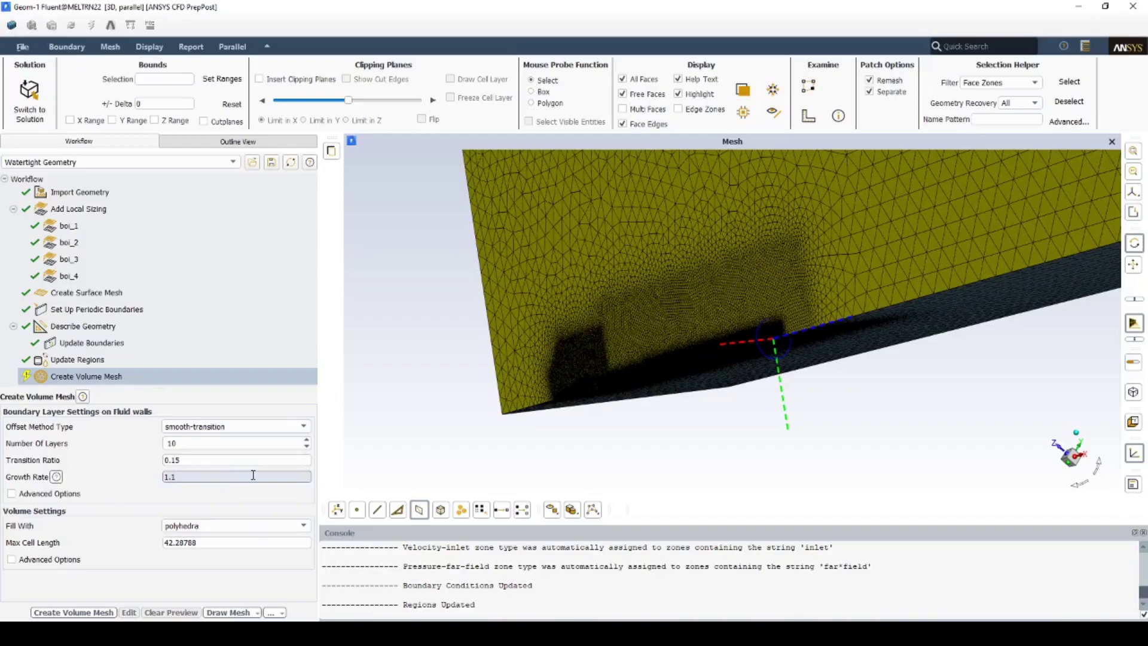
left_click(224, 526)
left_click(187, 566)
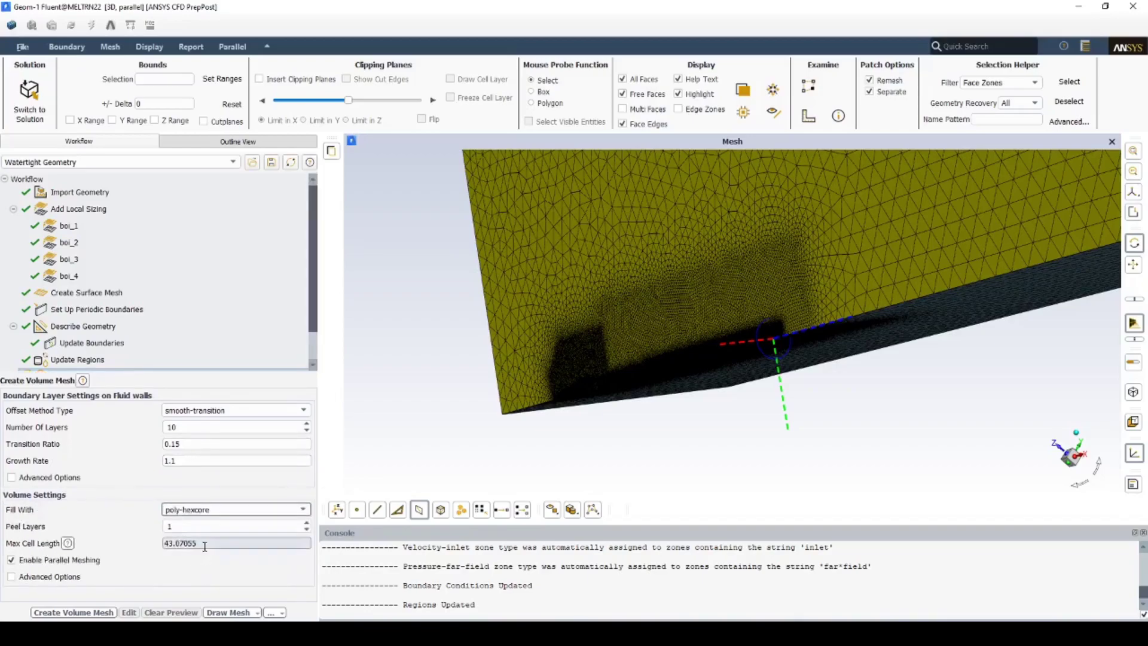
double_click(177, 543)
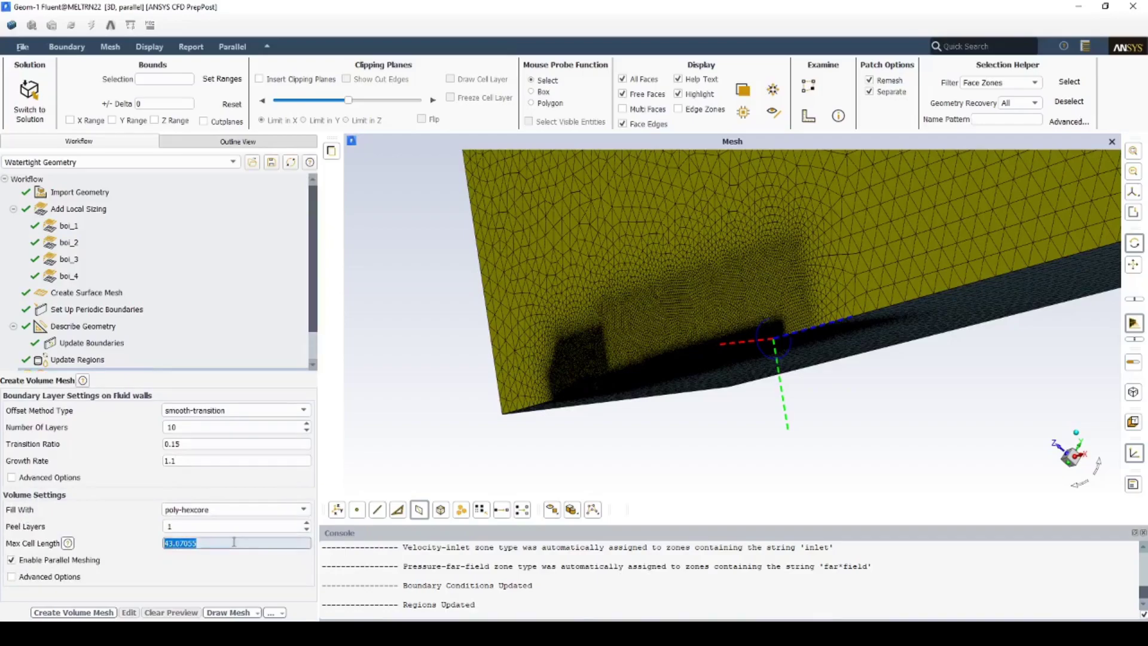
type("30")
key("Return")
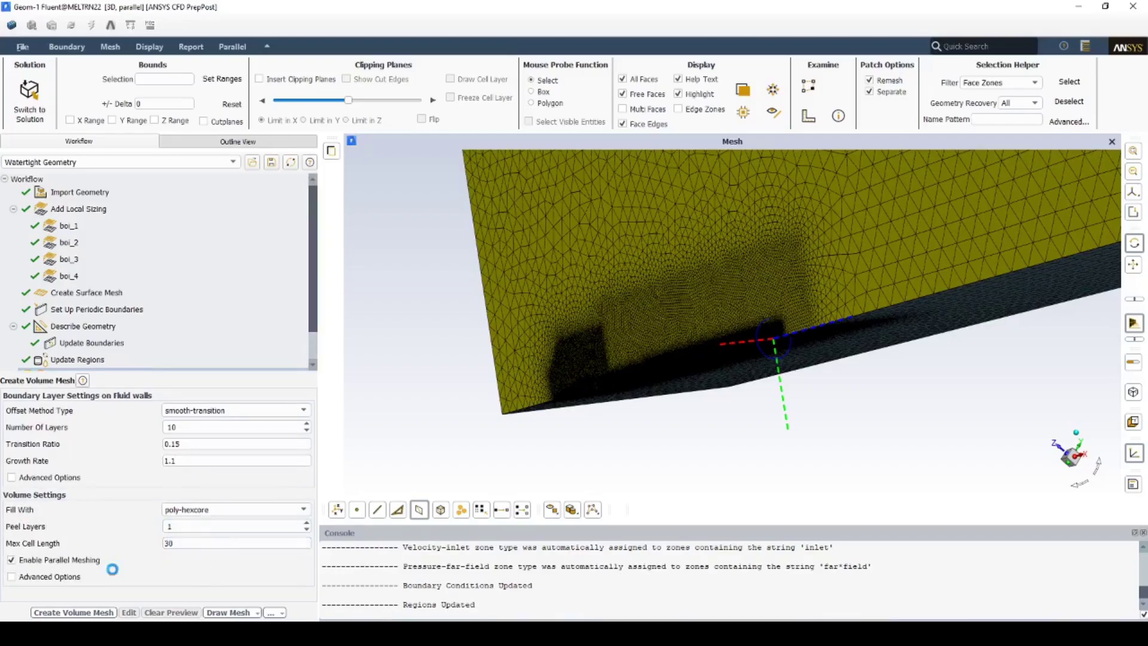
Set avoid 1/8 octree transition to yes and generate the volume mesh
left_click(31, 577)
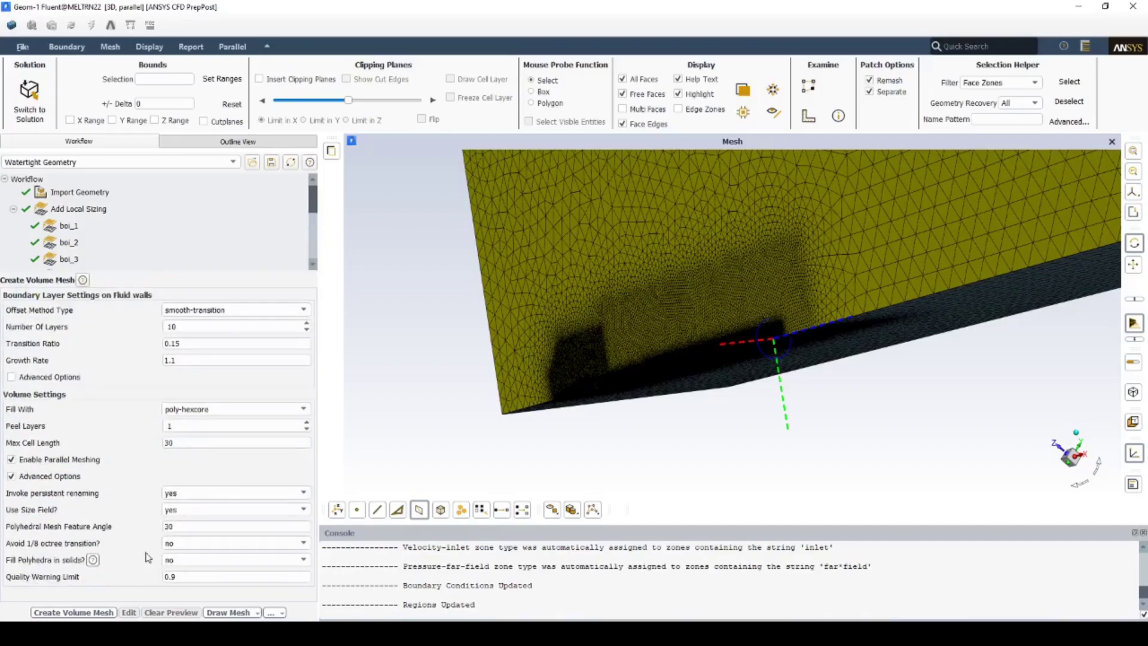
left_click(198, 545)
left_click(198, 556)
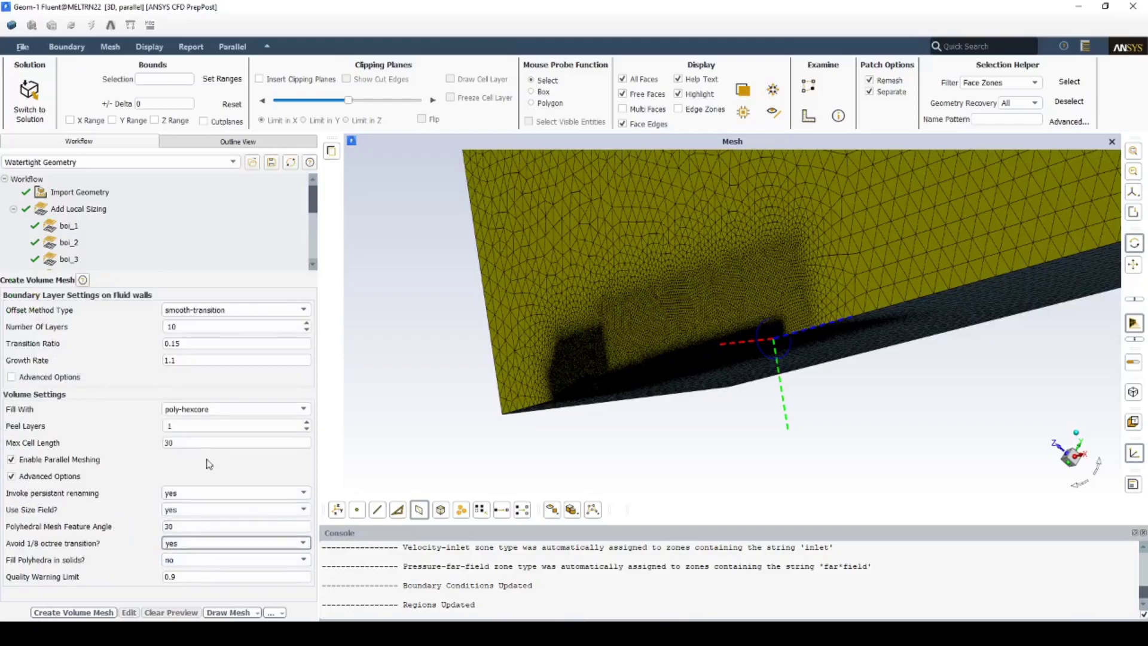
left_click(73, 613)
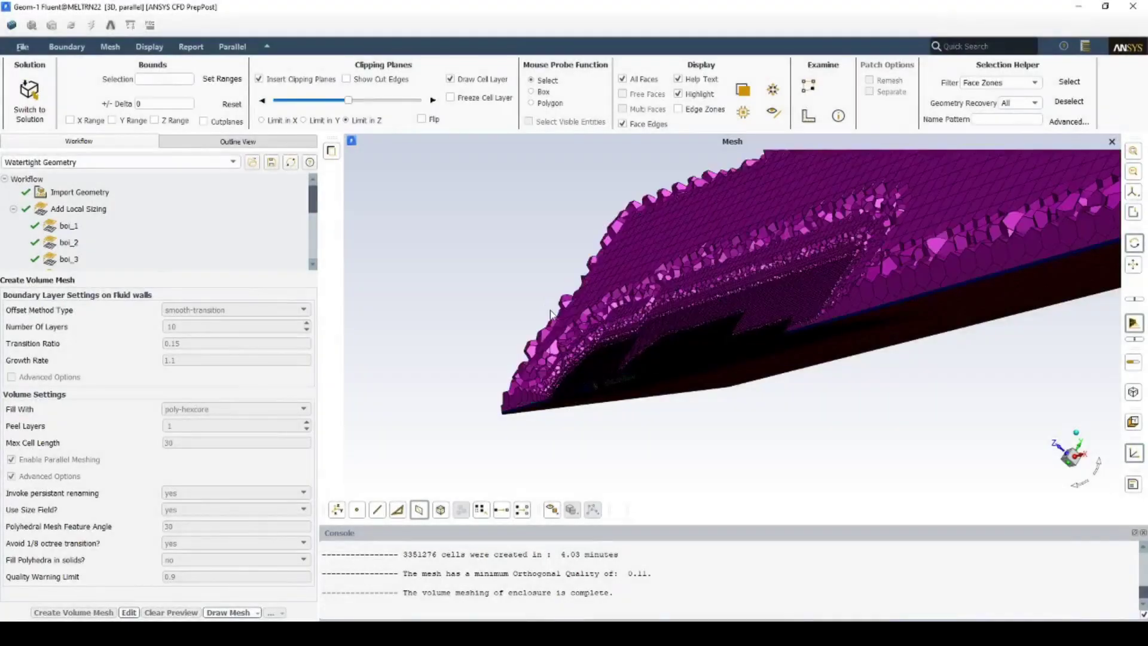
scroll(692, 335, "up", 5)
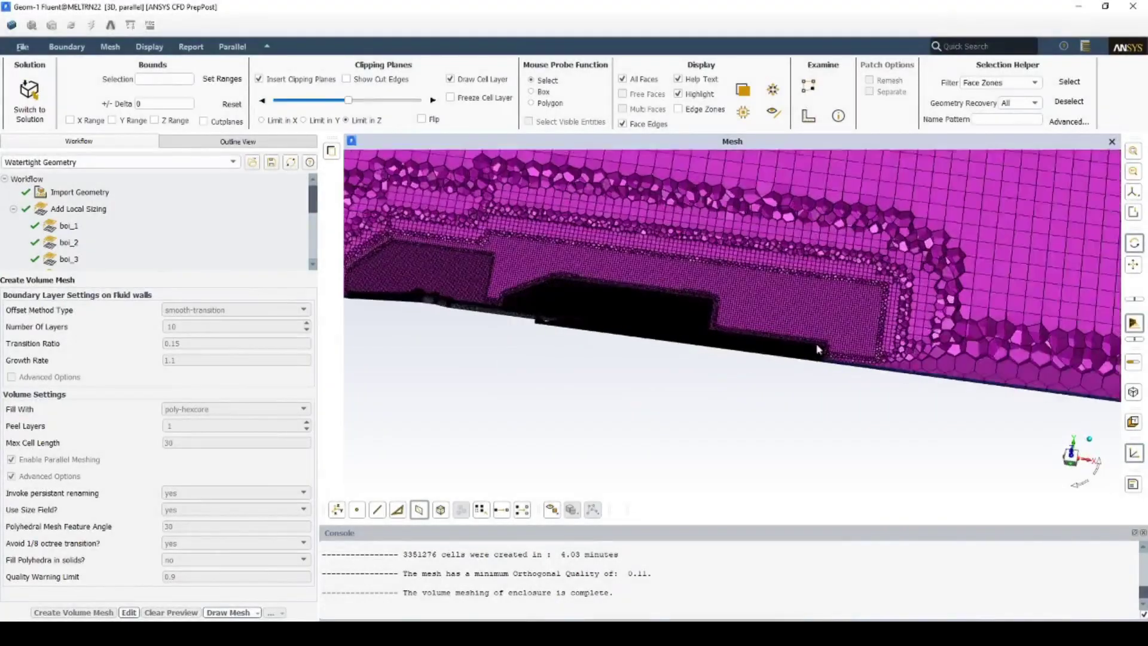
scroll(692, 335, "up", 5)
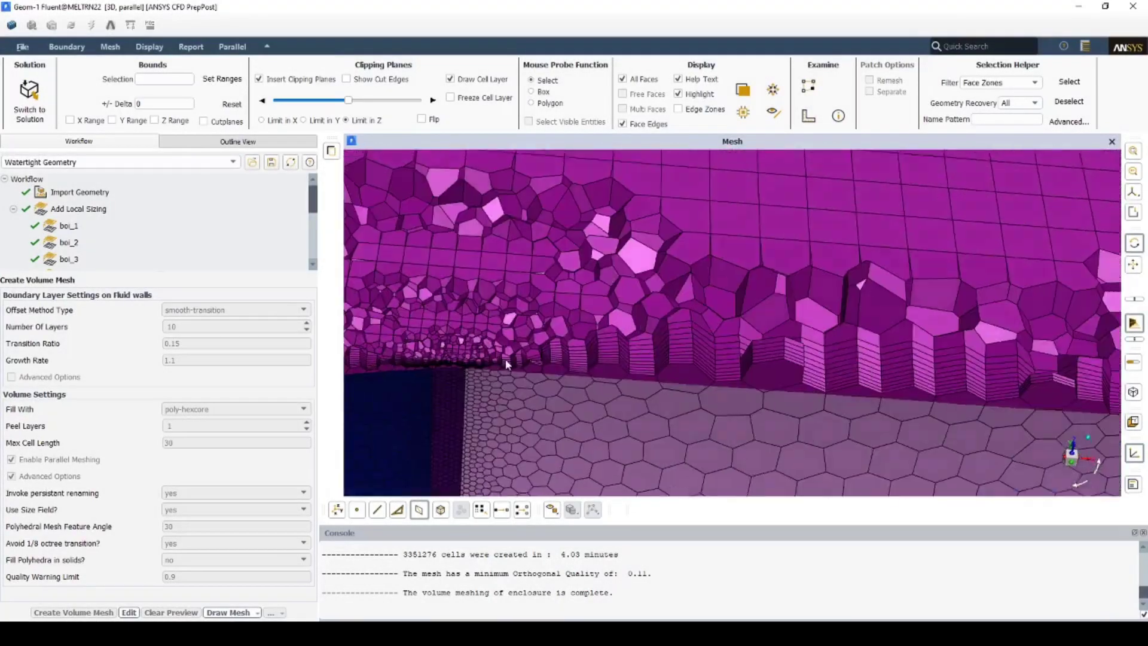
scroll(512, 409, "down", 3)
scroll(511, 409, "down", 2)
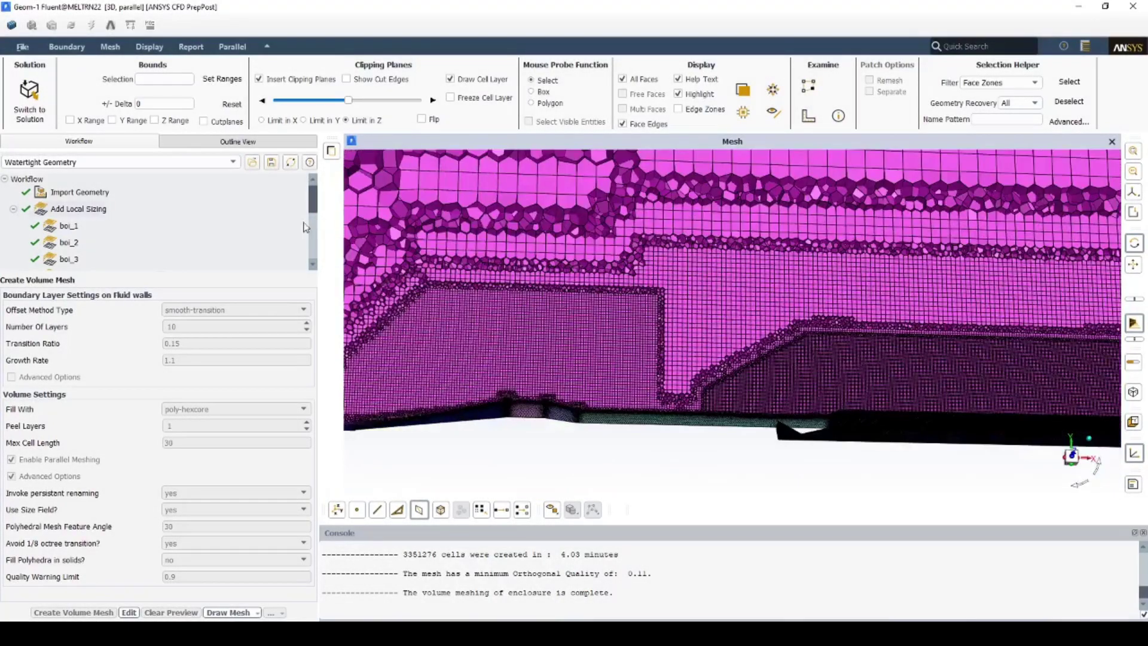
Confirm the switch to Solution mode to load the mesh, then bring up the Viscous model settings
left_click(30, 97)
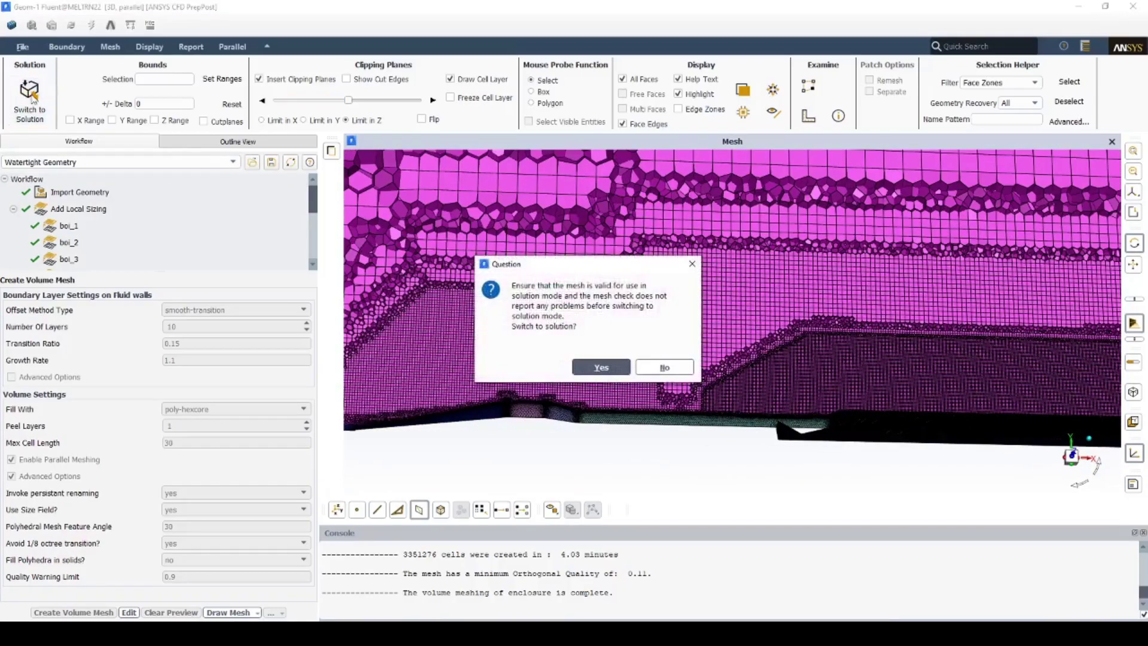
left_click(601, 367)
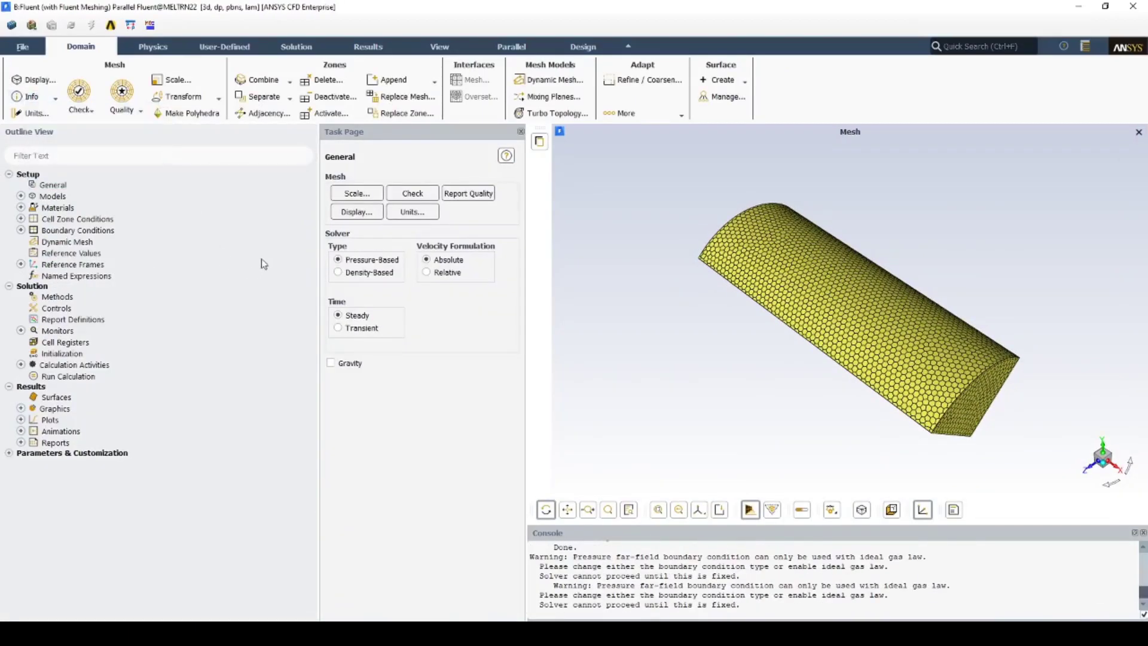
left_click(153, 48)
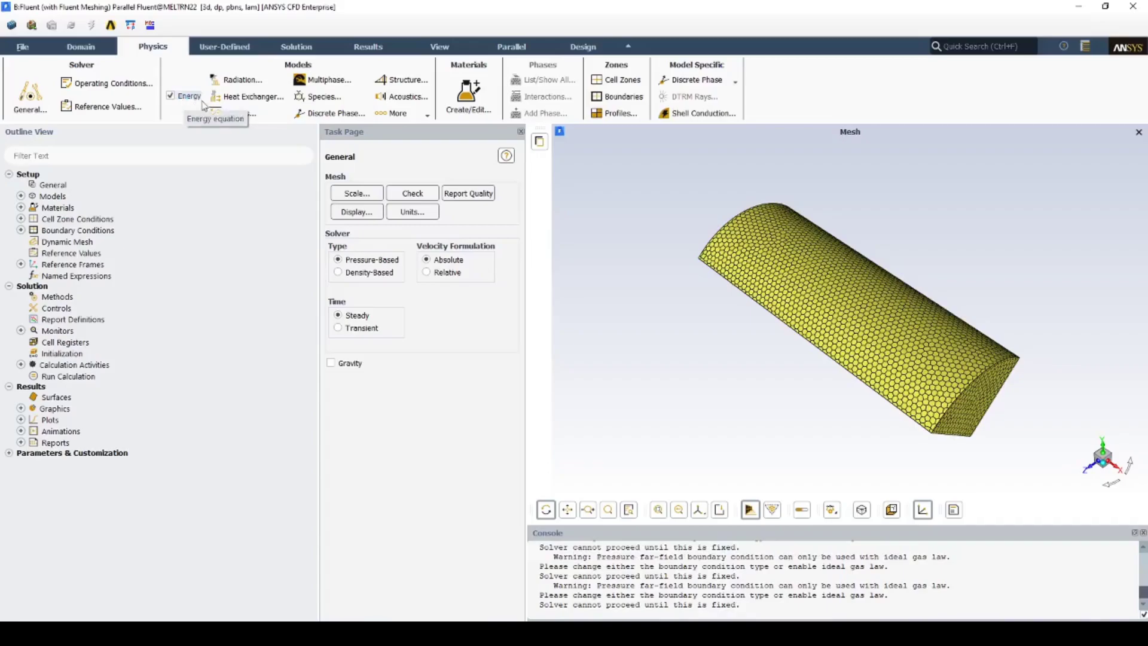
left_click(236, 113)
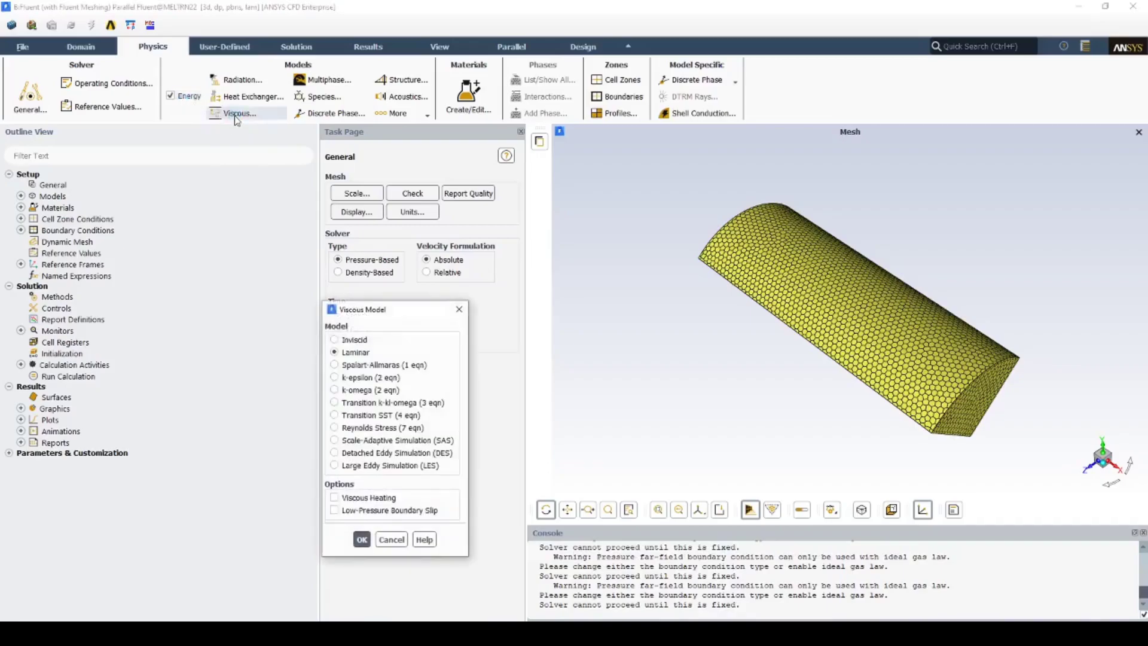
Set the turbulence model to k-omega SST with curvature correction
left_click(359, 390)
left_click(329, 385)
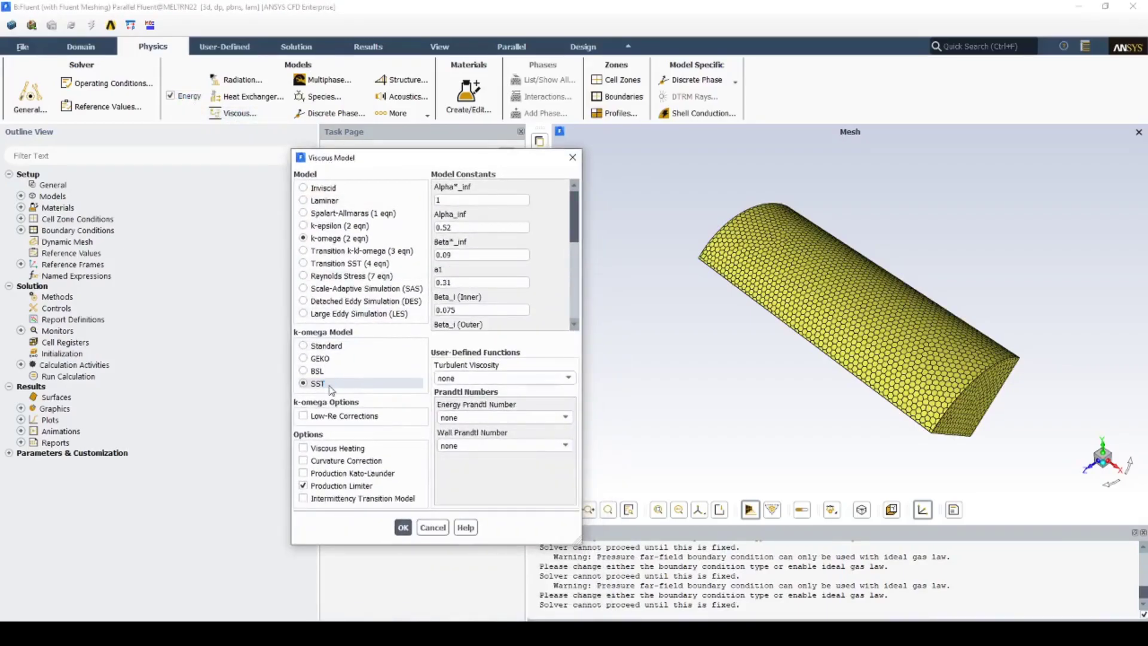
left_click(338, 462)
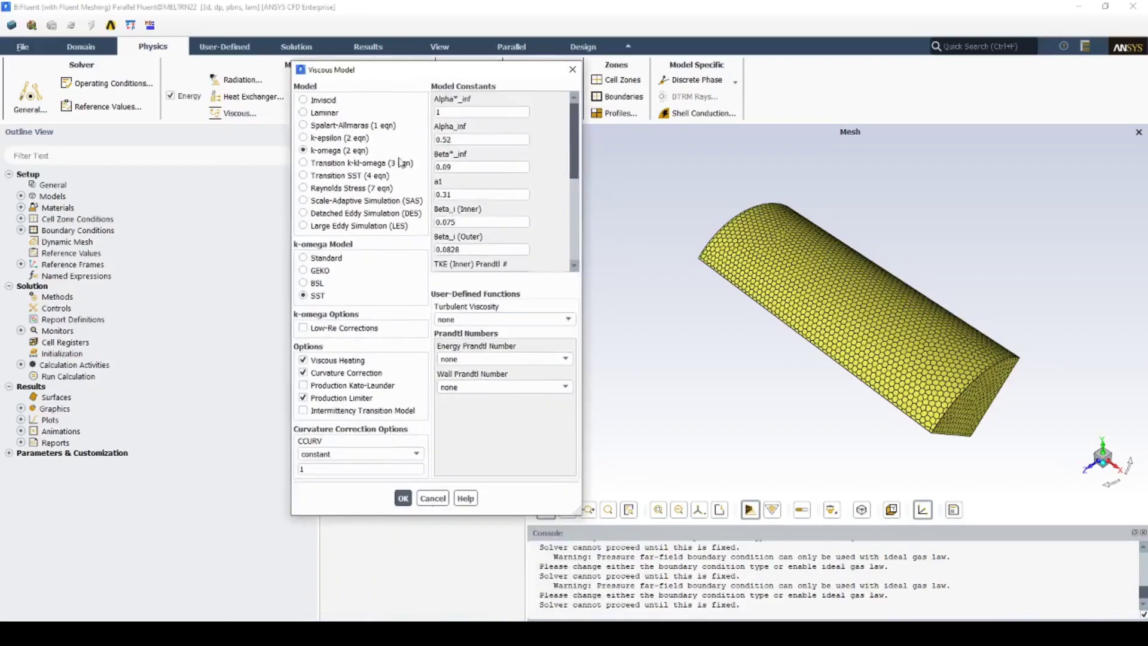
left_click(403, 499)
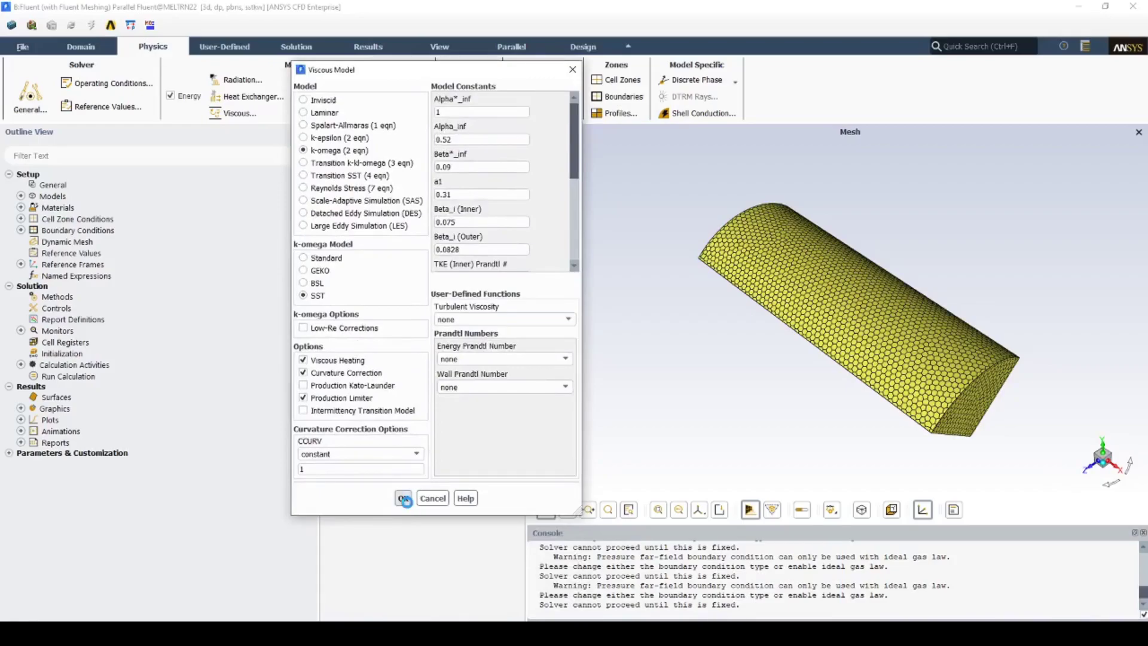
Give air ideal-gas density and Sutherland's law viscosity, and apply the change
left_click(469, 94)
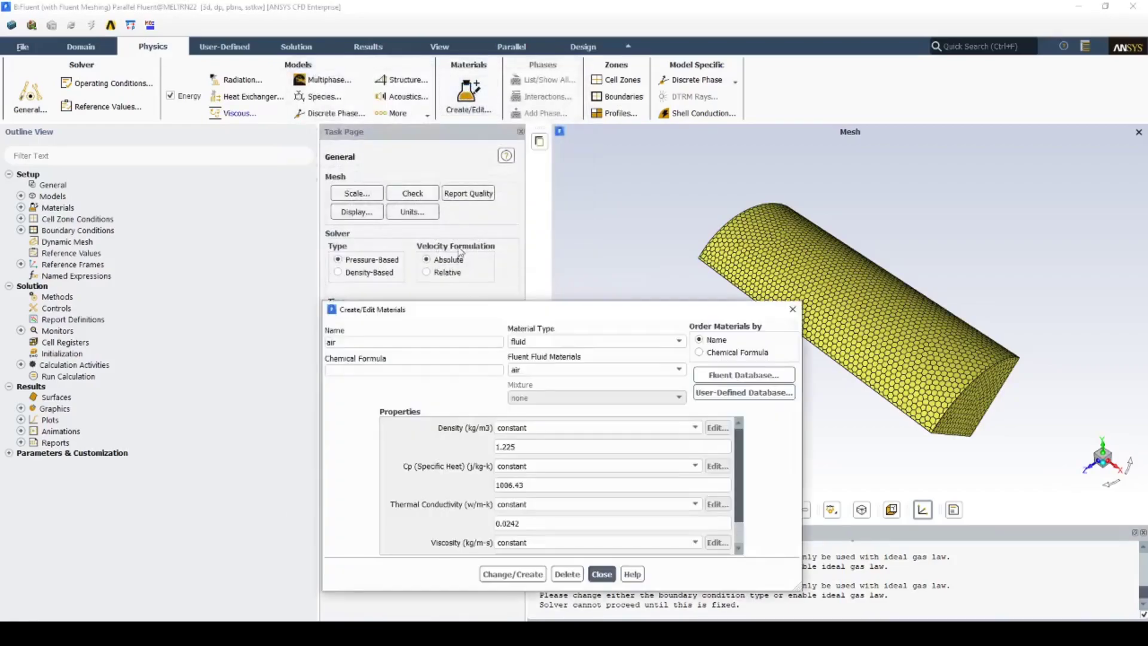
left_click(521, 319)
left_click(517, 340)
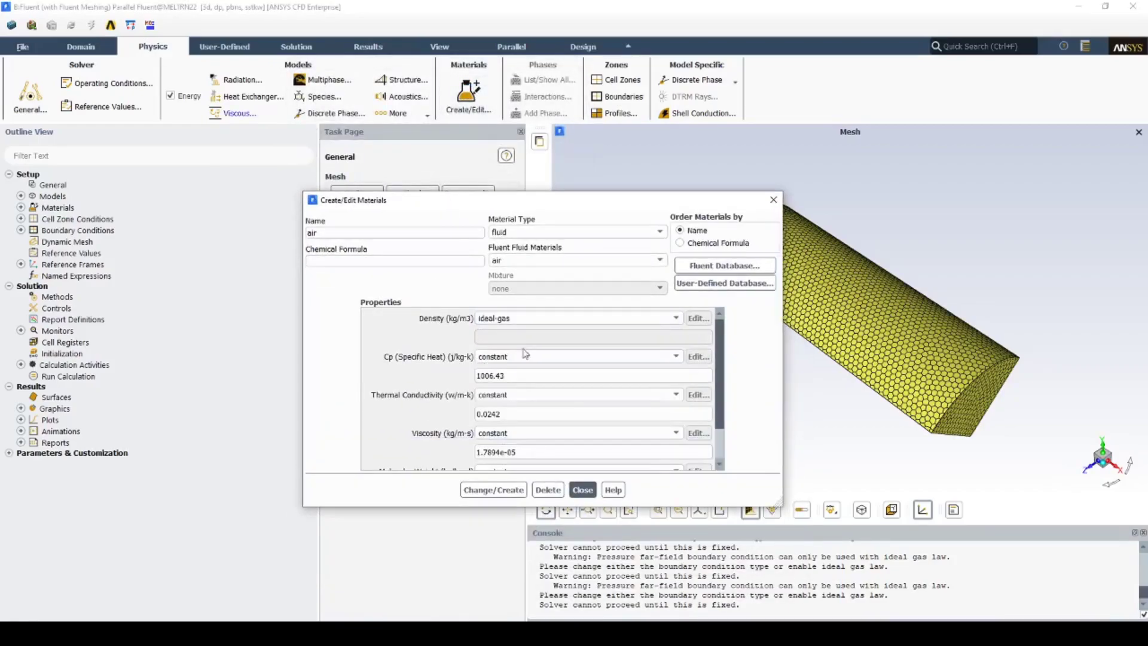
left_click(529, 433)
left_click(535, 494)
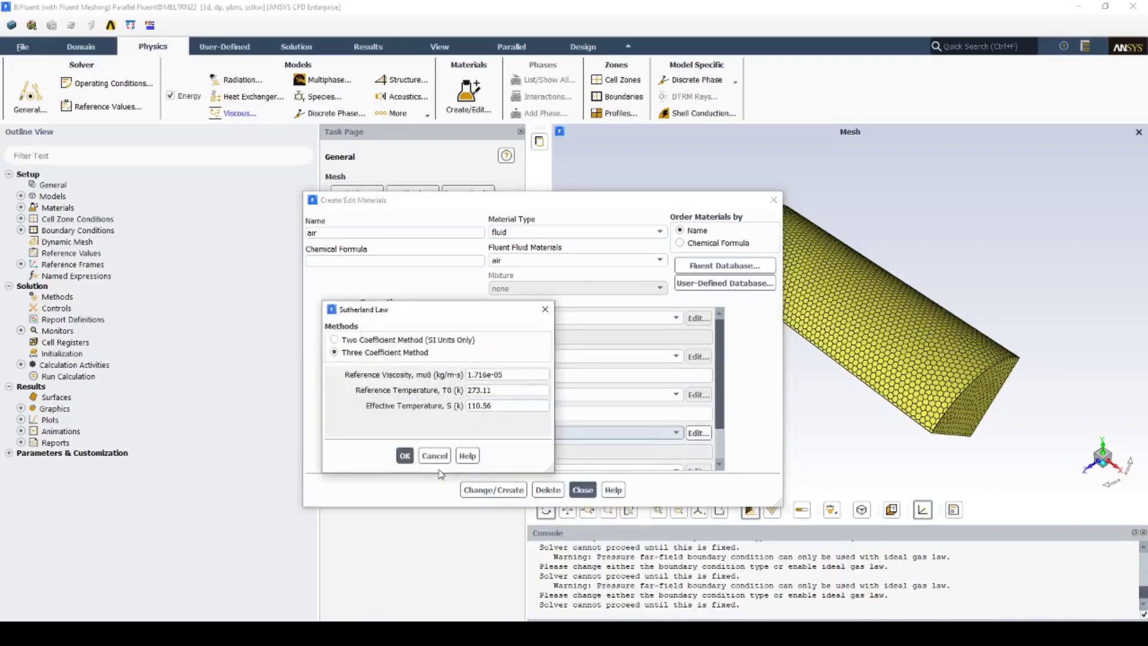
left_click(405, 455)
left_click(494, 489)
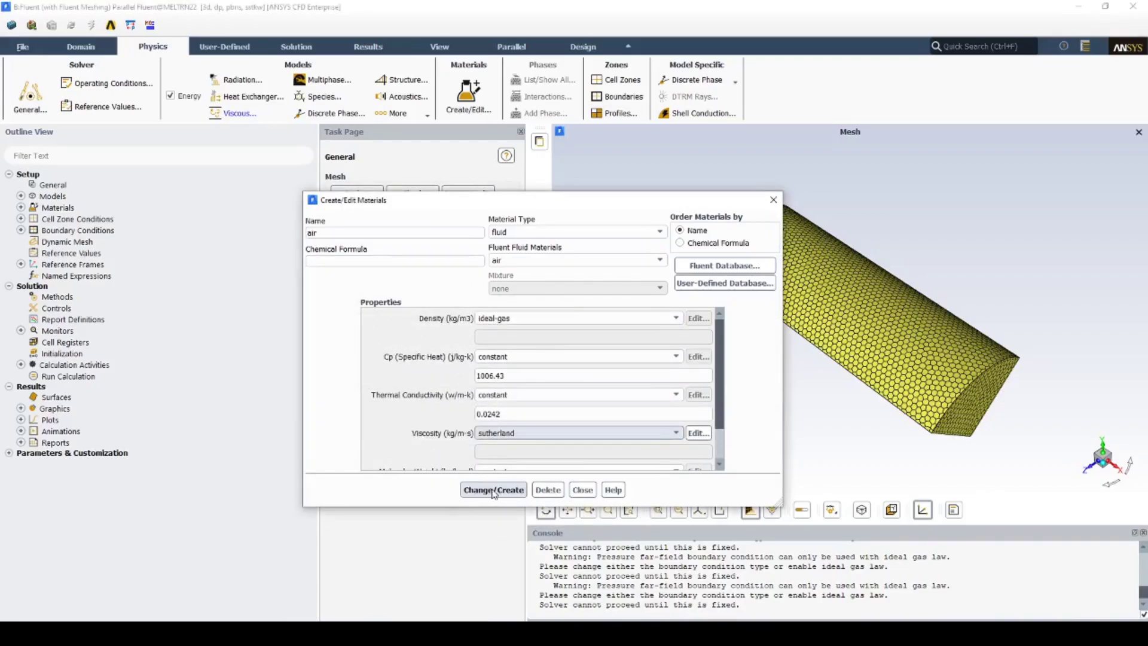
left_click(774, 199)
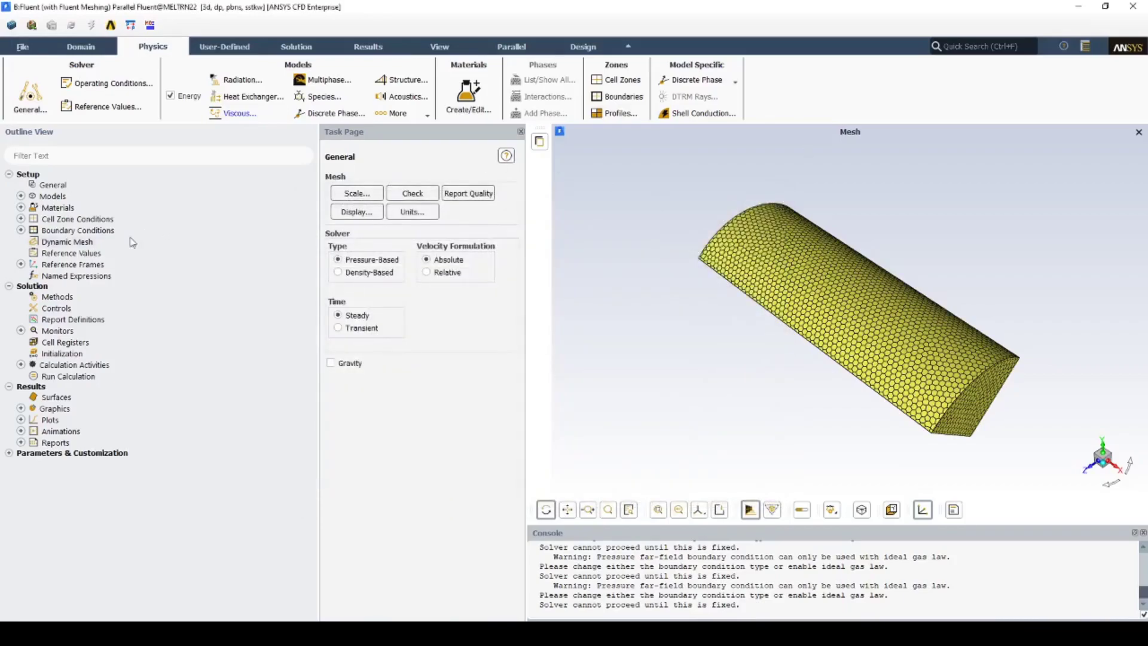
Set the operating pressure to 0 in Operating Conditions
double_click(77, 231)
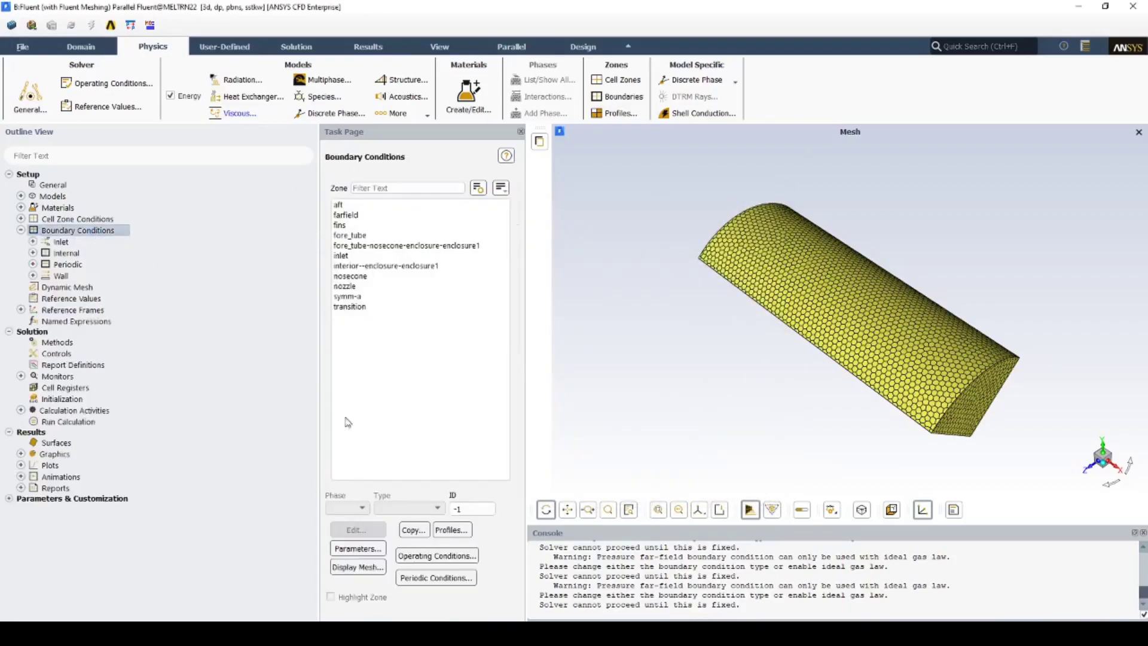
left_click(420, 556)
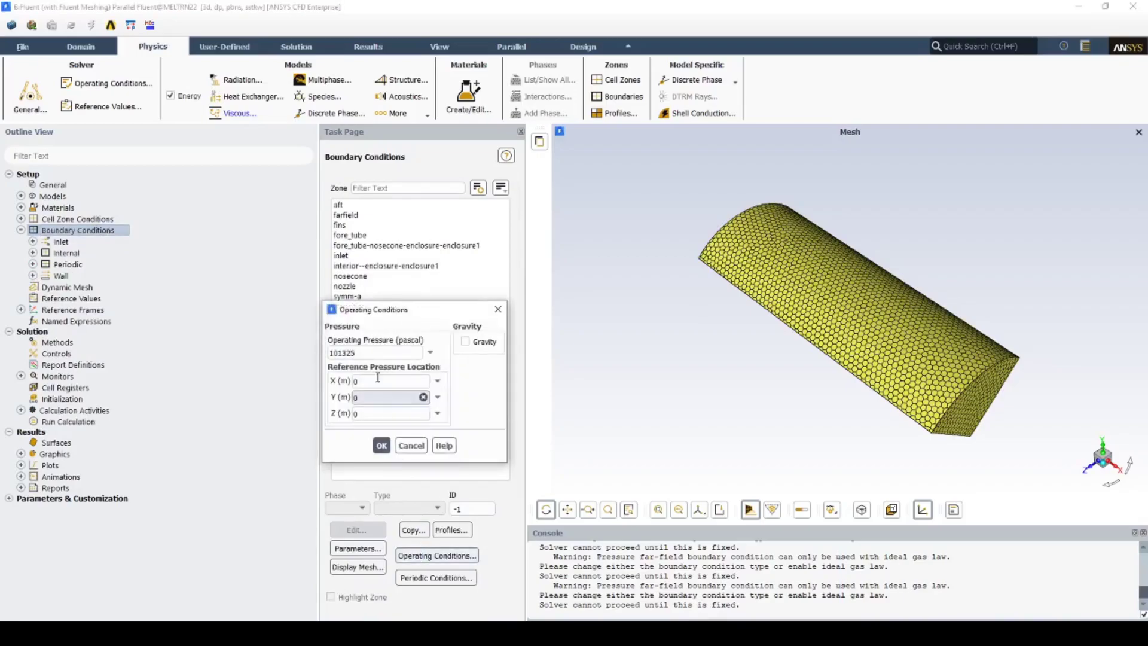
double_click(368, 352)
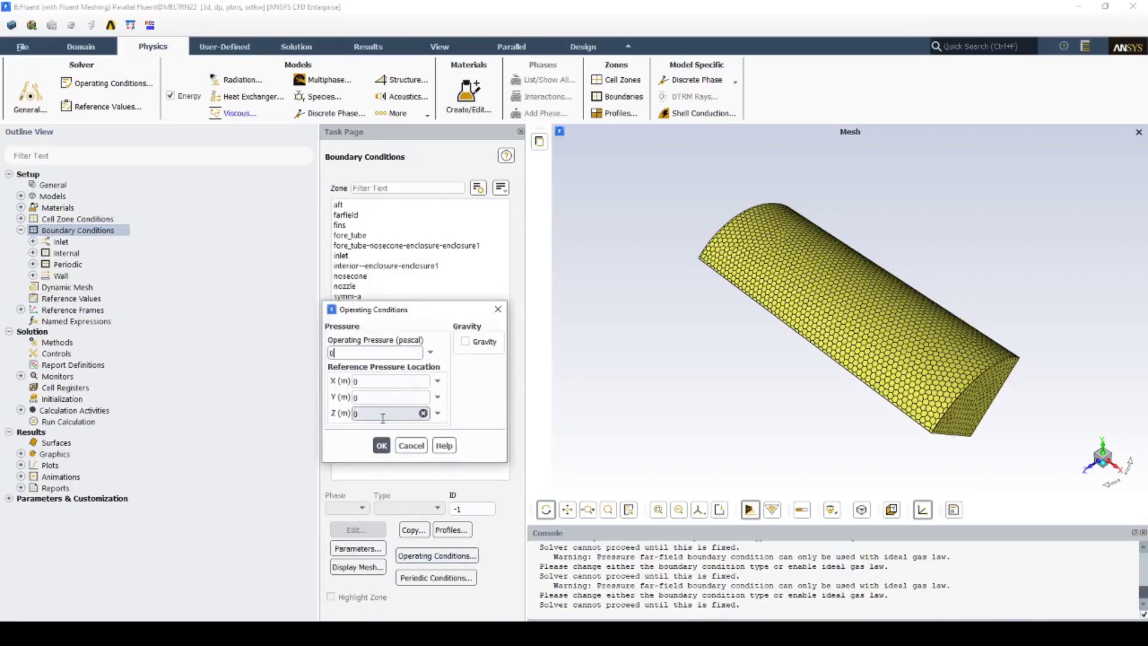
left_click(381, 446)
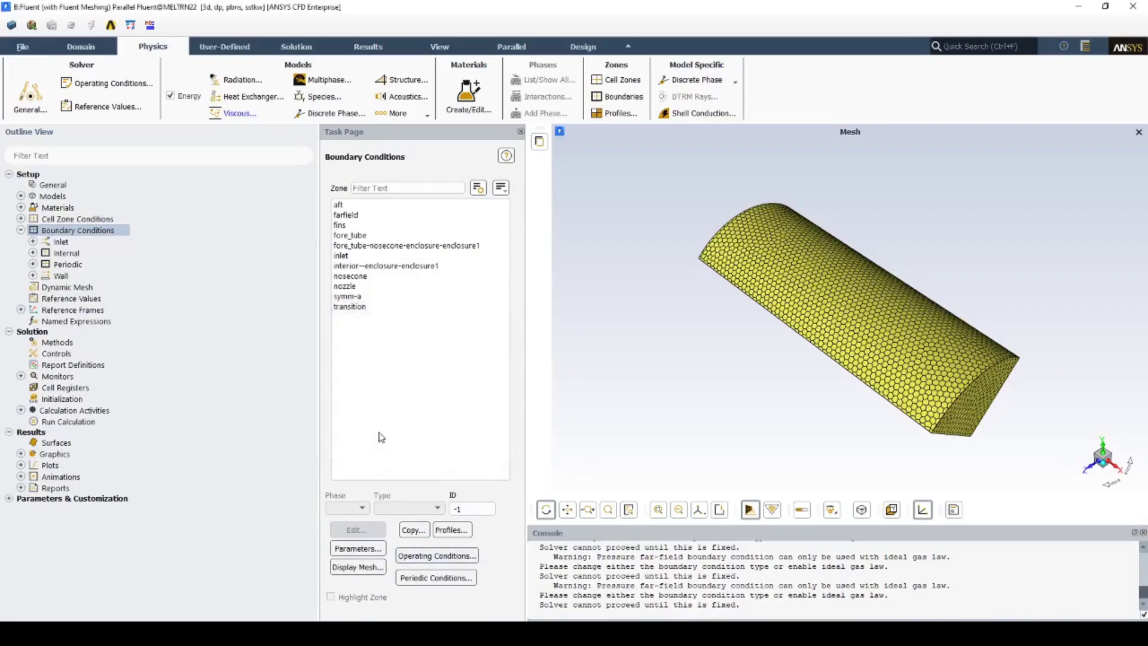
Set the farfield to Mach 2, gauge pressure 70e3 Pa and temperature 300 K
left_click(350, 216)
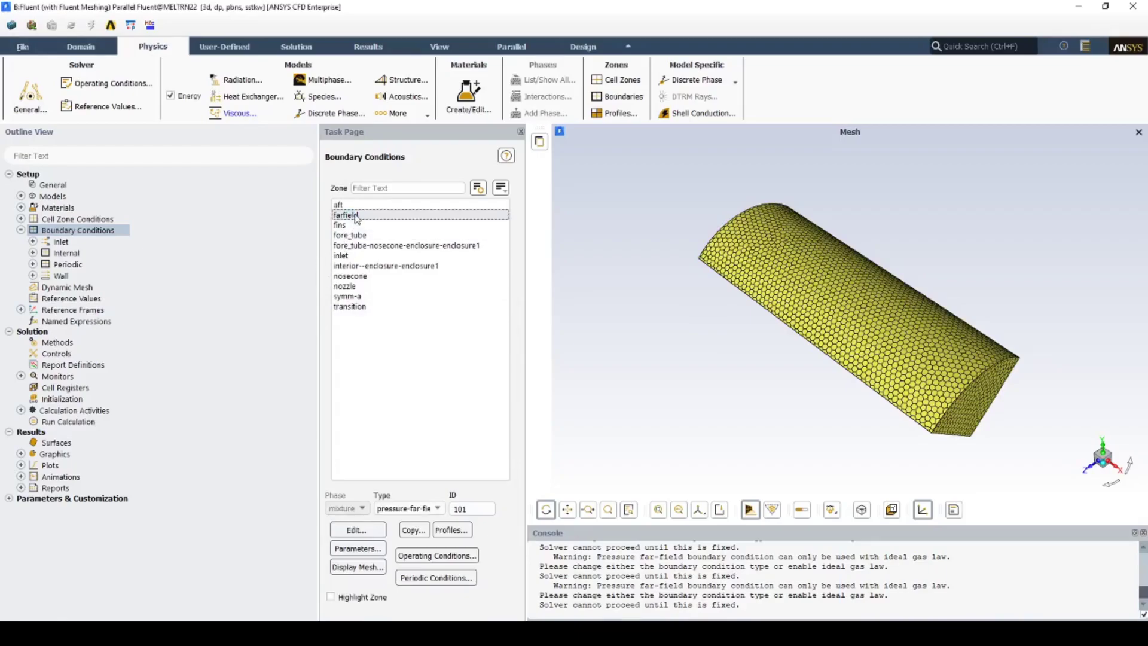
double_click(357, 216)
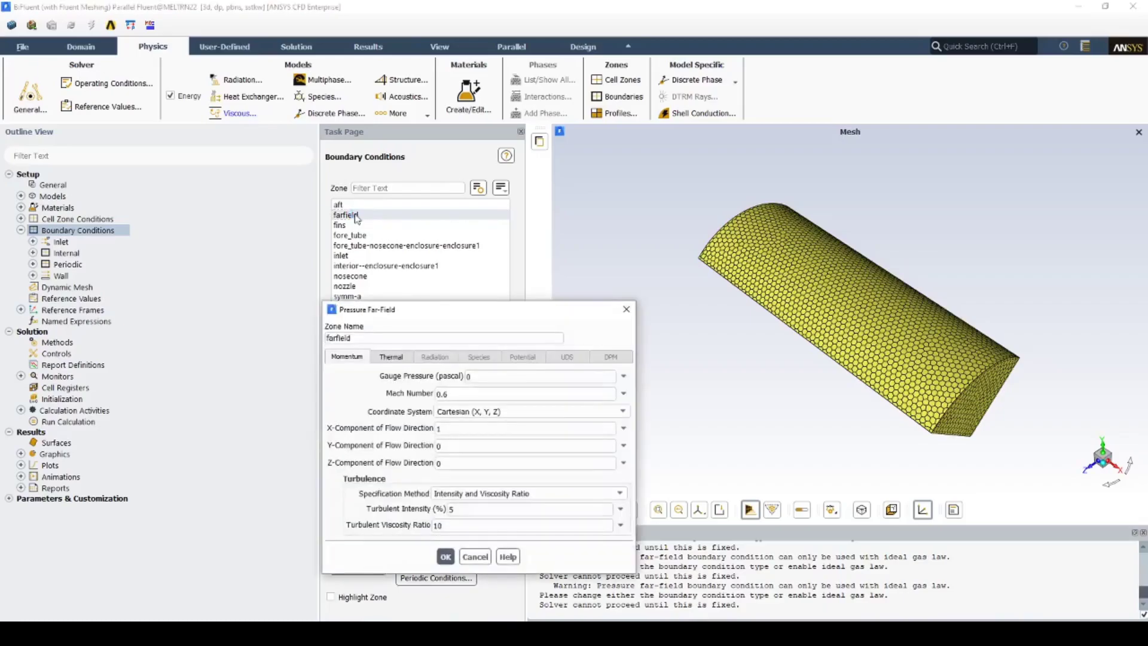
left_click_drag(376, 312, 361, 202)
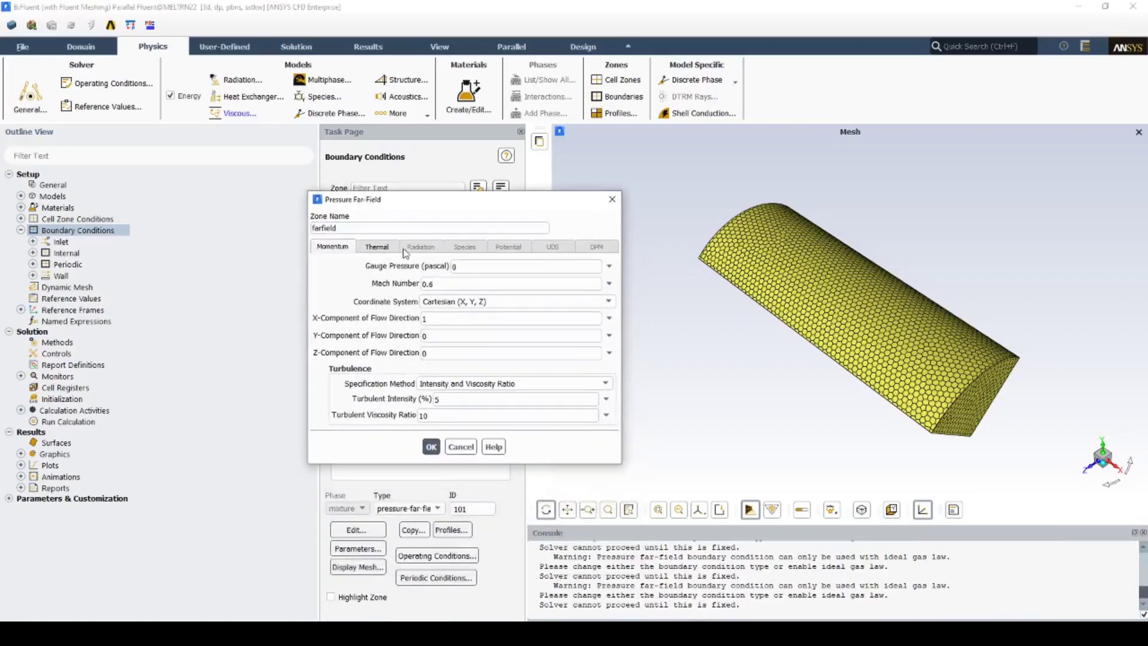
left_click_drag(442, 285, 421, 283)
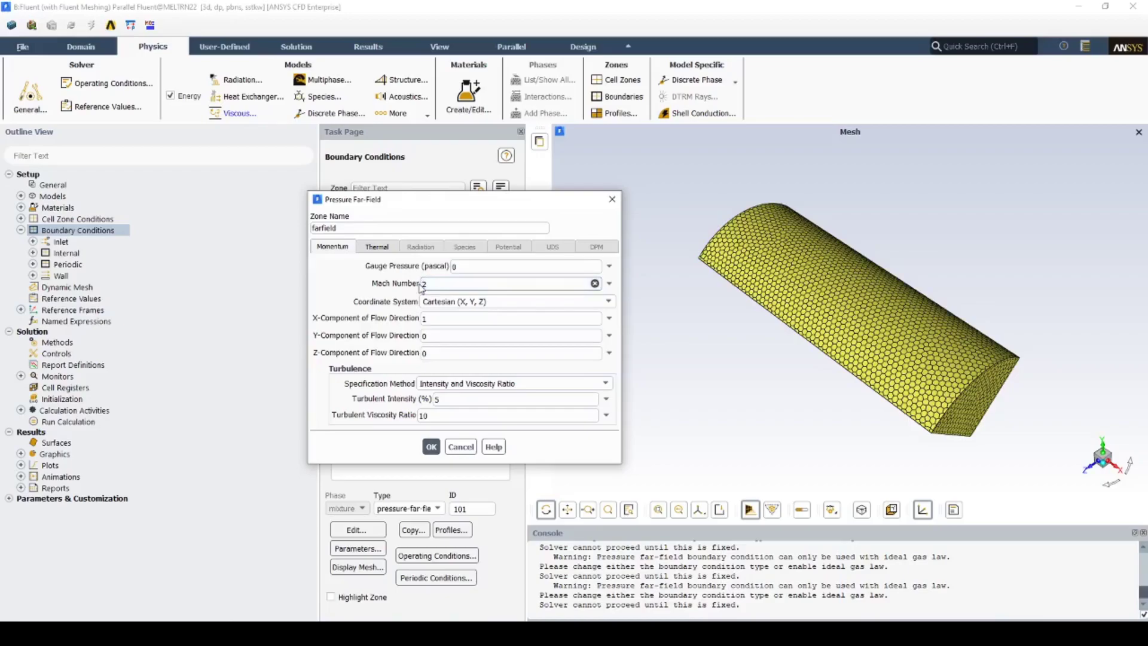
type("2")
double_click(470, 266)
type("70e3")
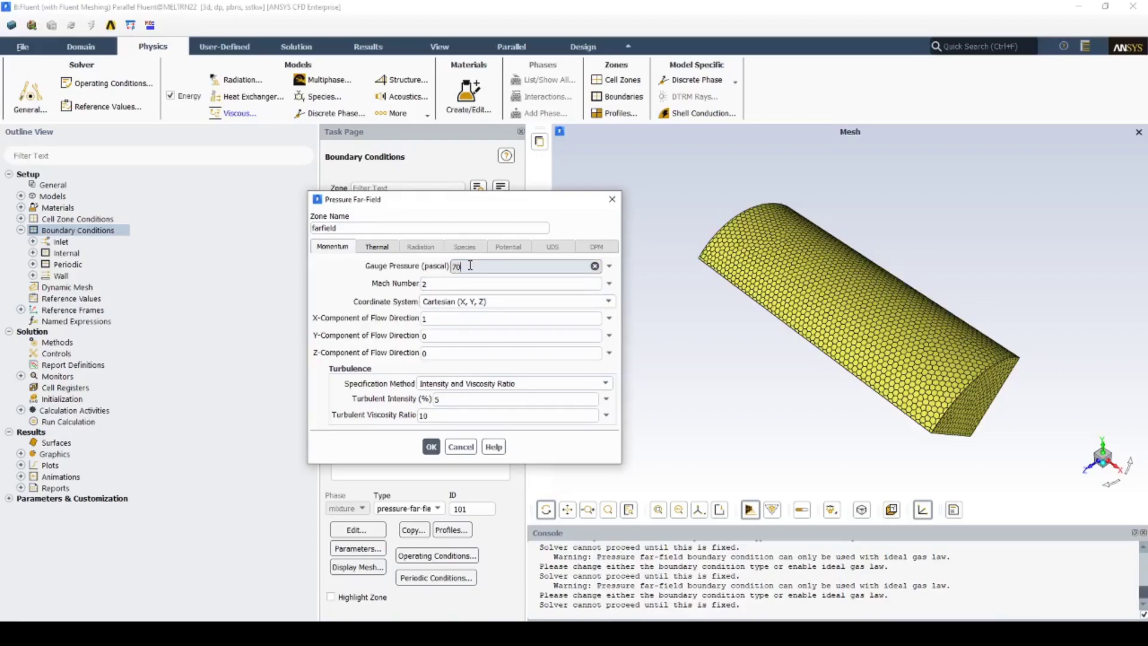
left_click(377, 246)
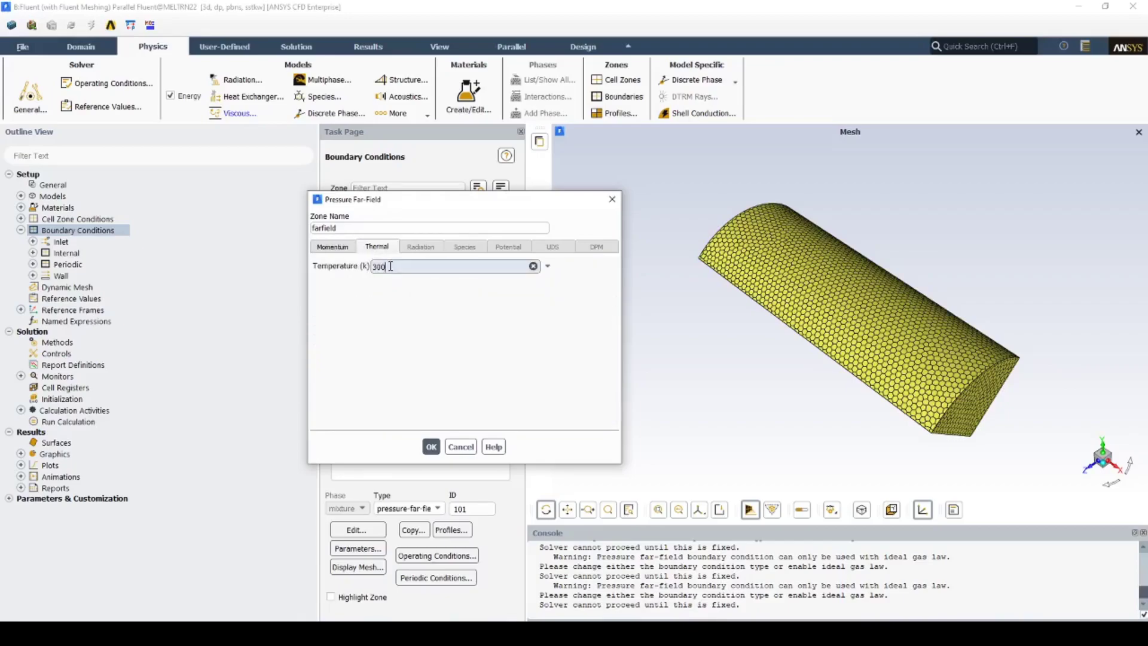
double_click(392, 265)
key("Return")
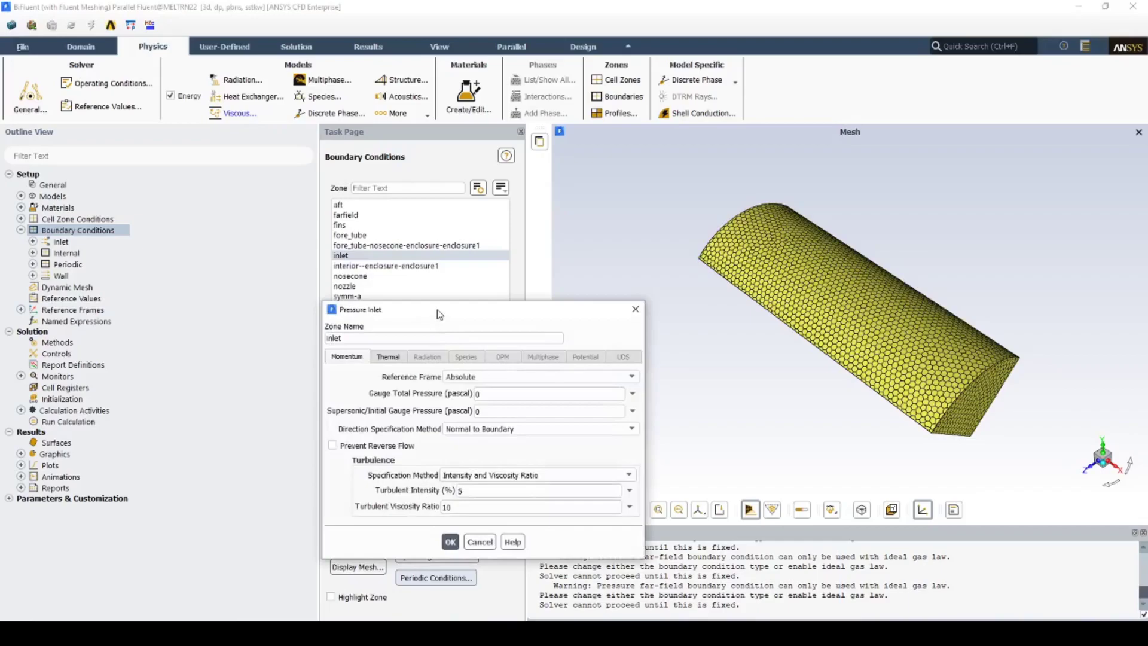
Enter inlet gauge total pressure 4e6, supersonic gauge pressure 3.8e6 and total temperature 3300 K
left_click(531, 328)
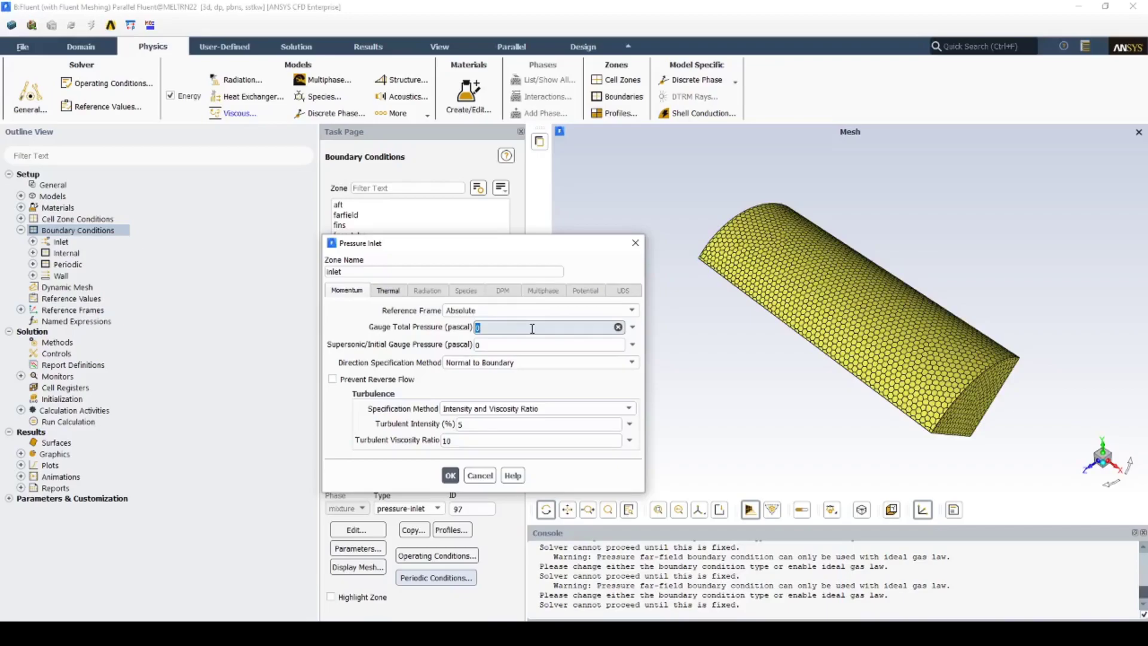
type("4e6")
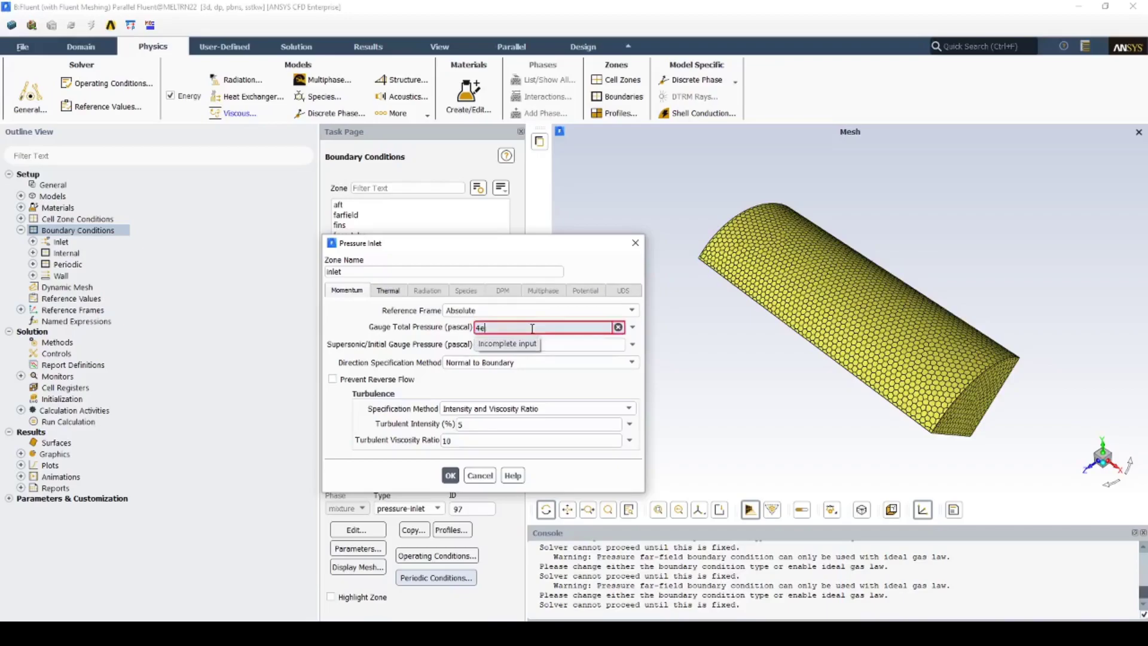
left_click(516, 343)
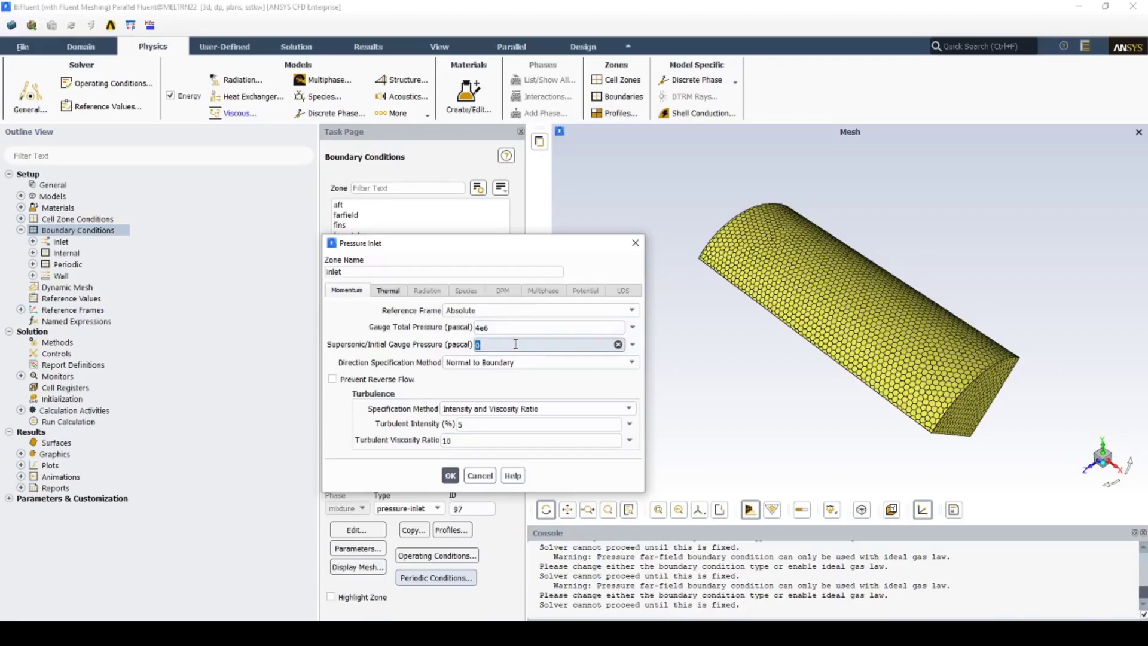
type("3.8e6")
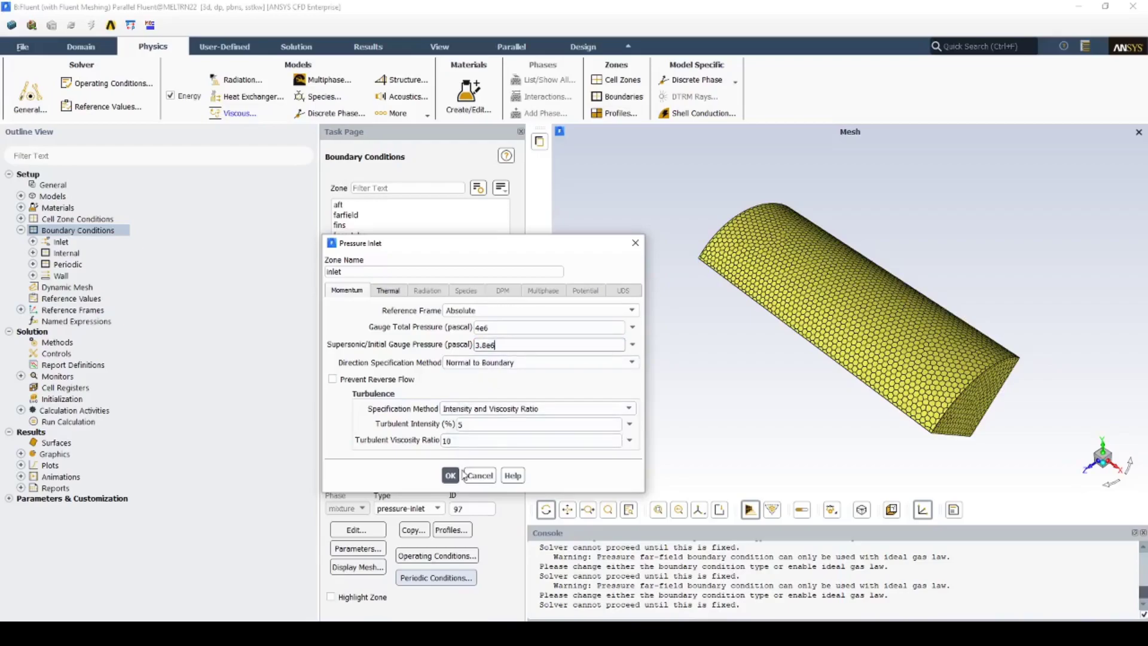
left_click(389, 291)
left_click(426, 308)
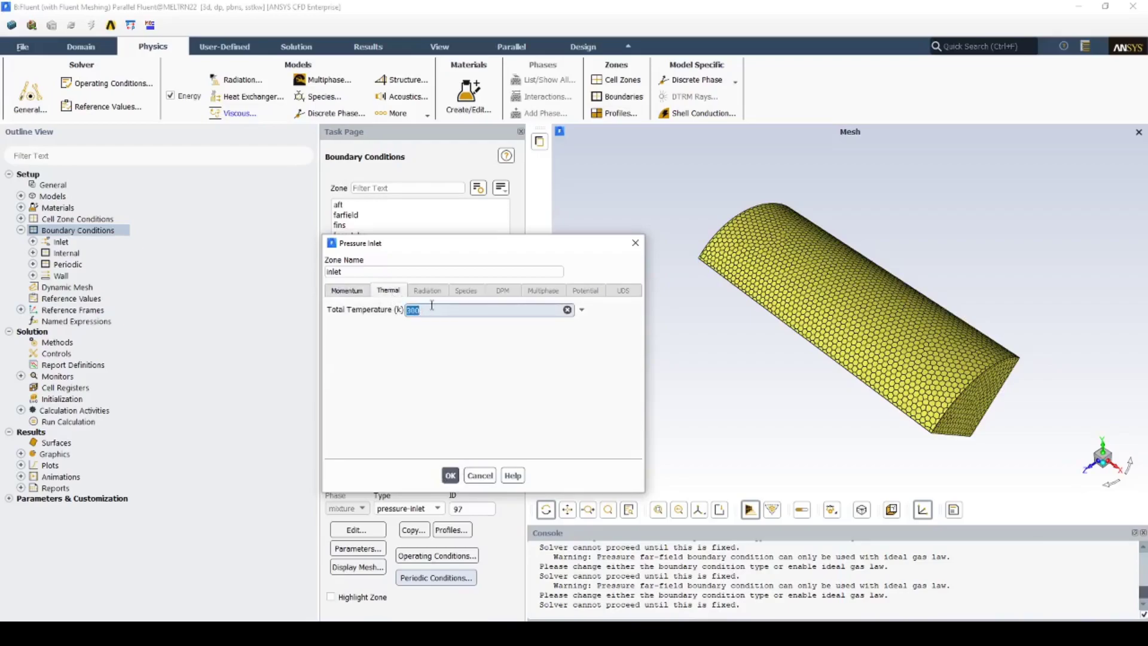
type("3")
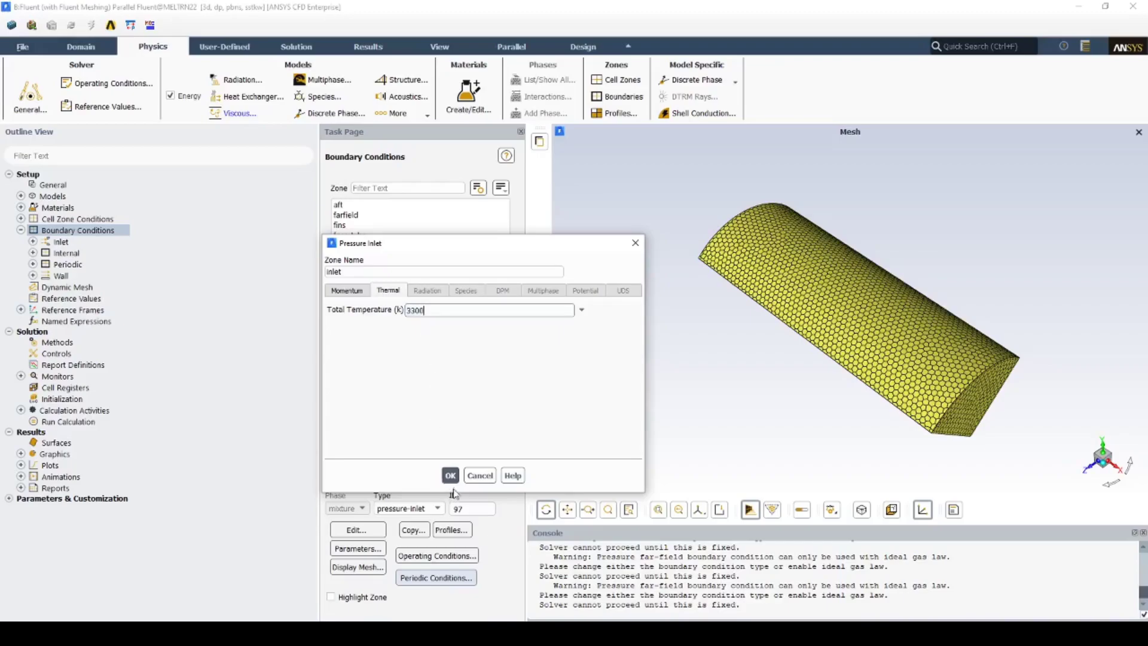
Apply the inlet settings and switch the gradient method to Green-Gauss Node Based
left_click(450, 475)
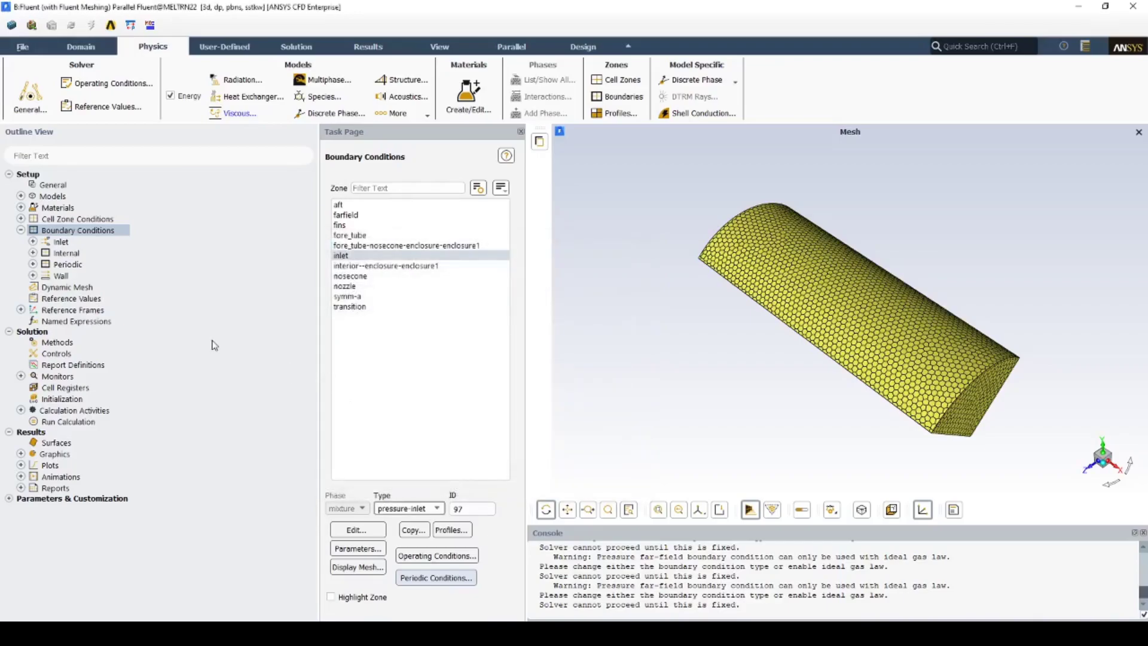
double_click(83, 342)
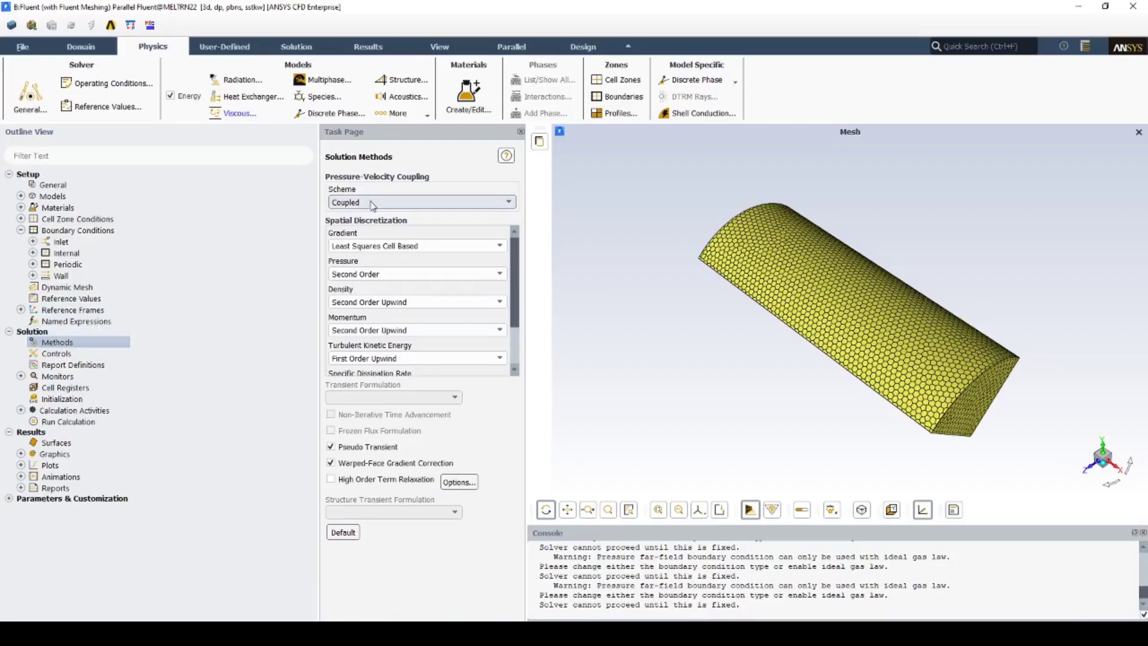
left_click(379, 246)
left_click(380, 267)
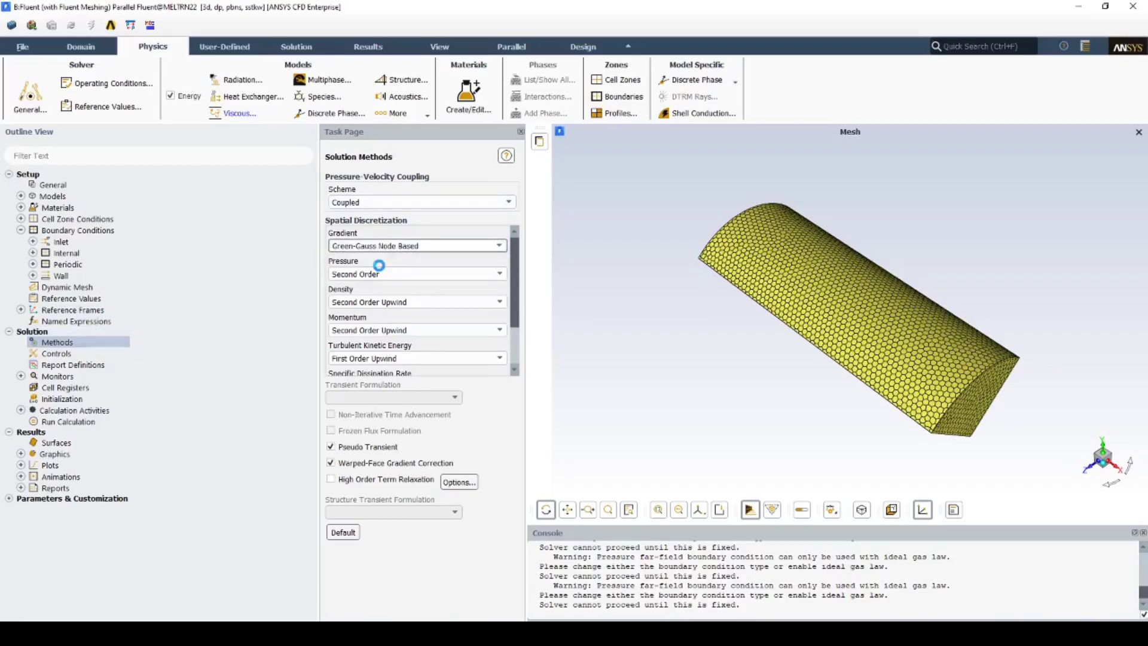
Use Second Order Upwind for TKE and specific dissipation rate; enable High Order Term Relaxation
left_click(377, 358)
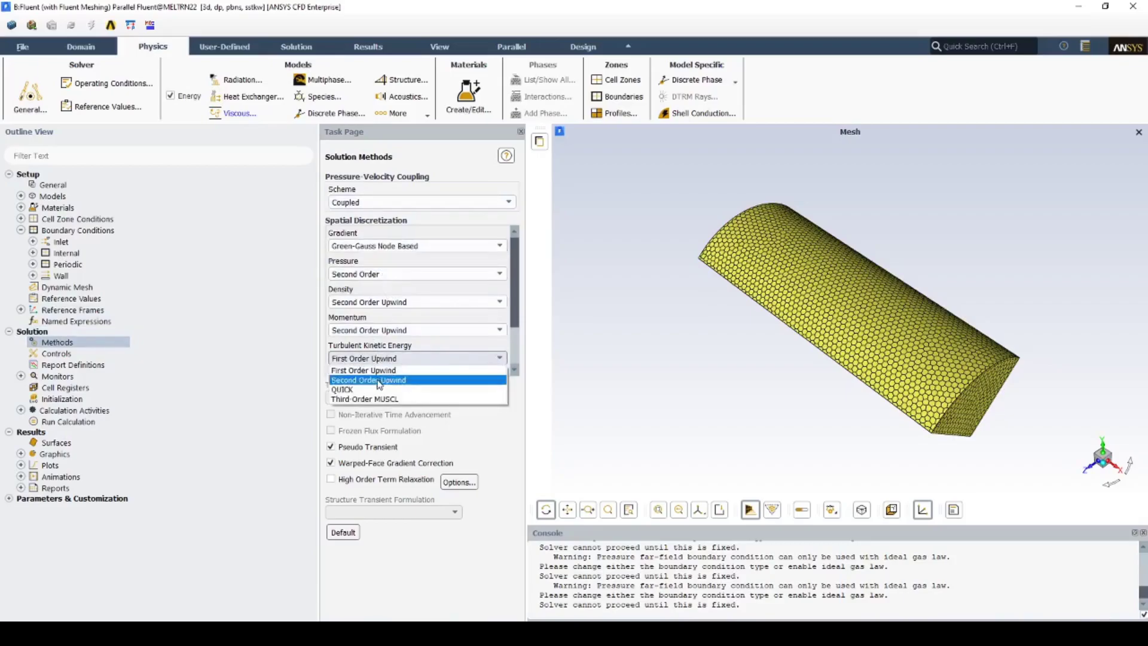
left_click(379, 377)
scroll(383, 359, "down", 1)
left_click(386, 325)
left_click(391, 344)
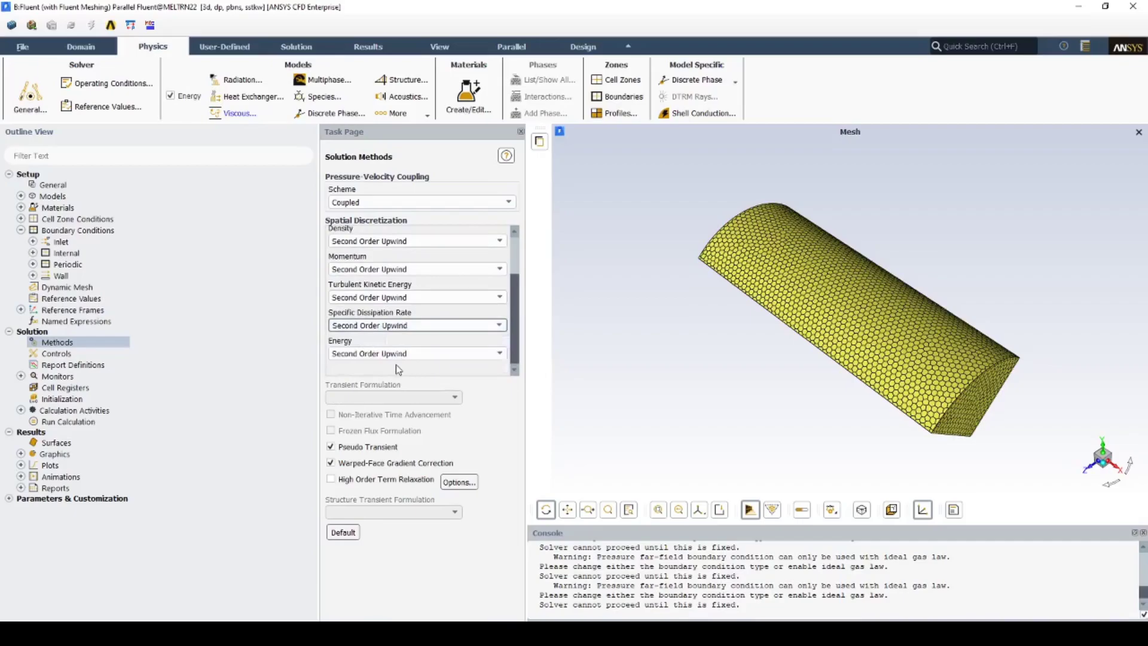
left_click(331, 480)
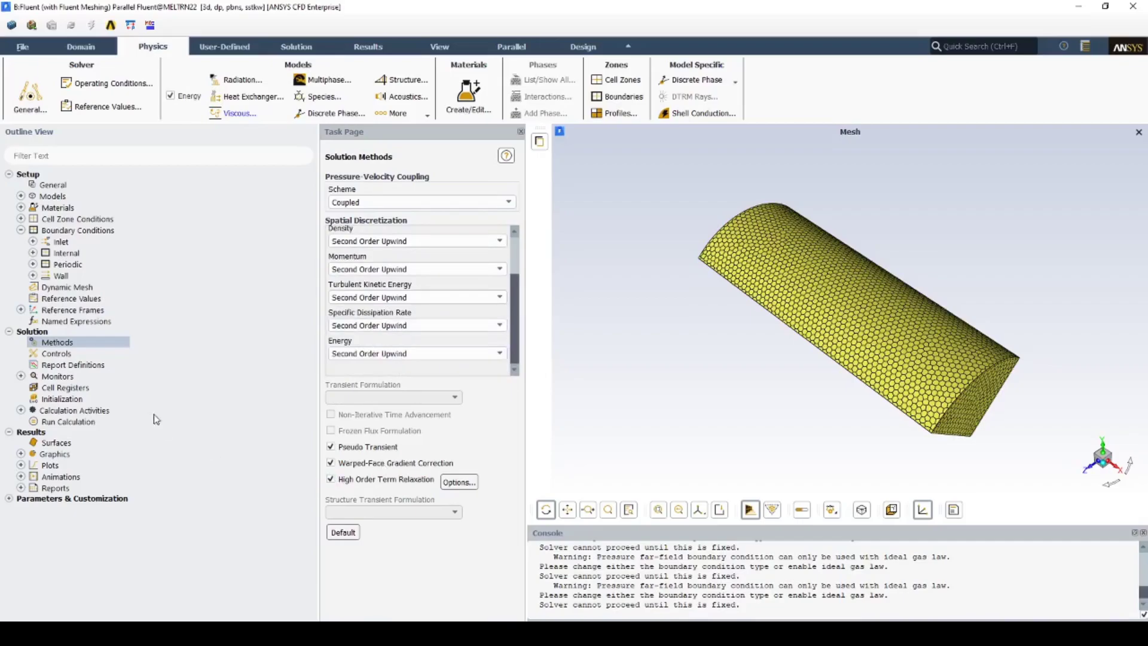
Create drag-force report 'drag' on all walls except the nozzle, plotted and printed to console
left_click(98, 367)
right_click(98, 369)
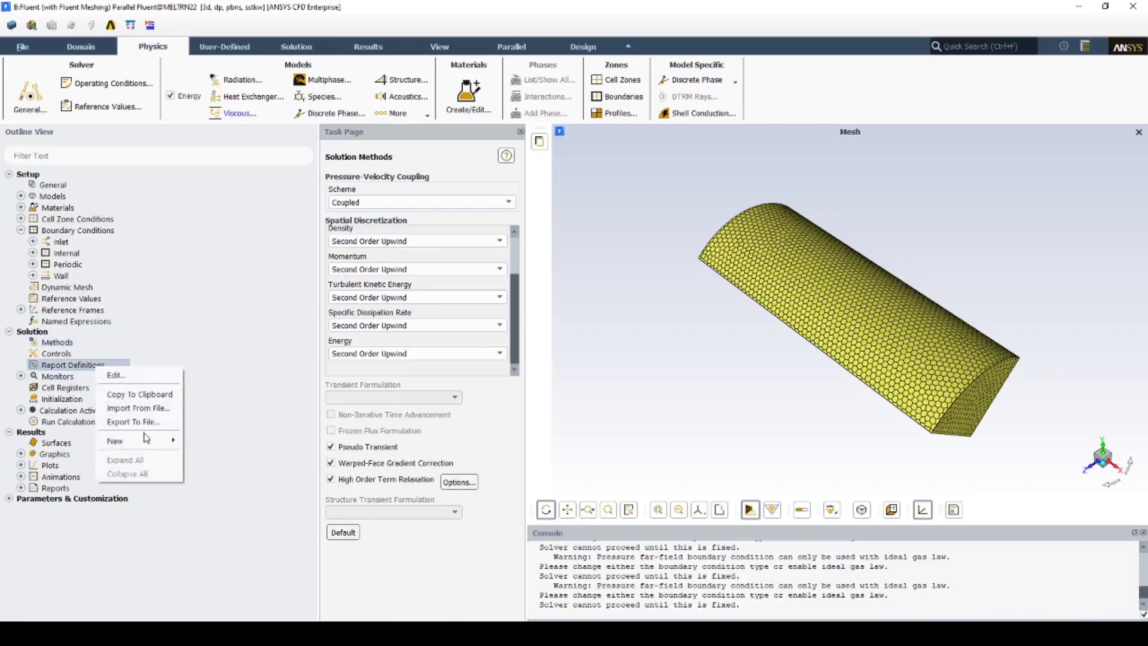
mouse_move(146, 441)
mouse_move(226, 485)
left_click(279, 486)
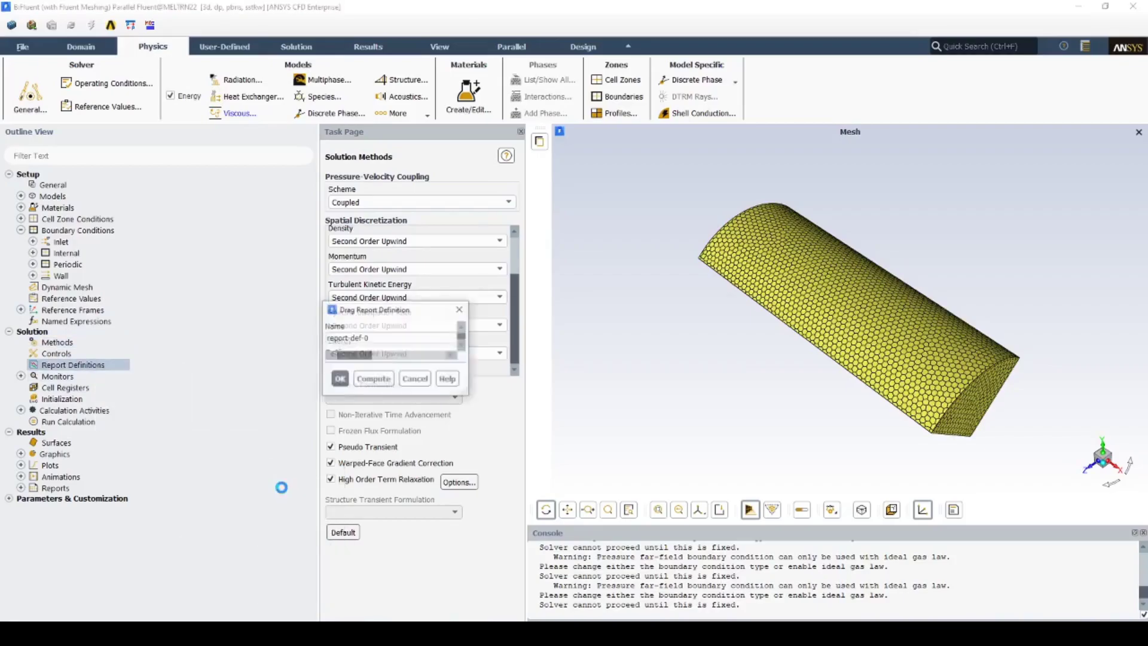
left_click_drag(349, 143, 272, 148)
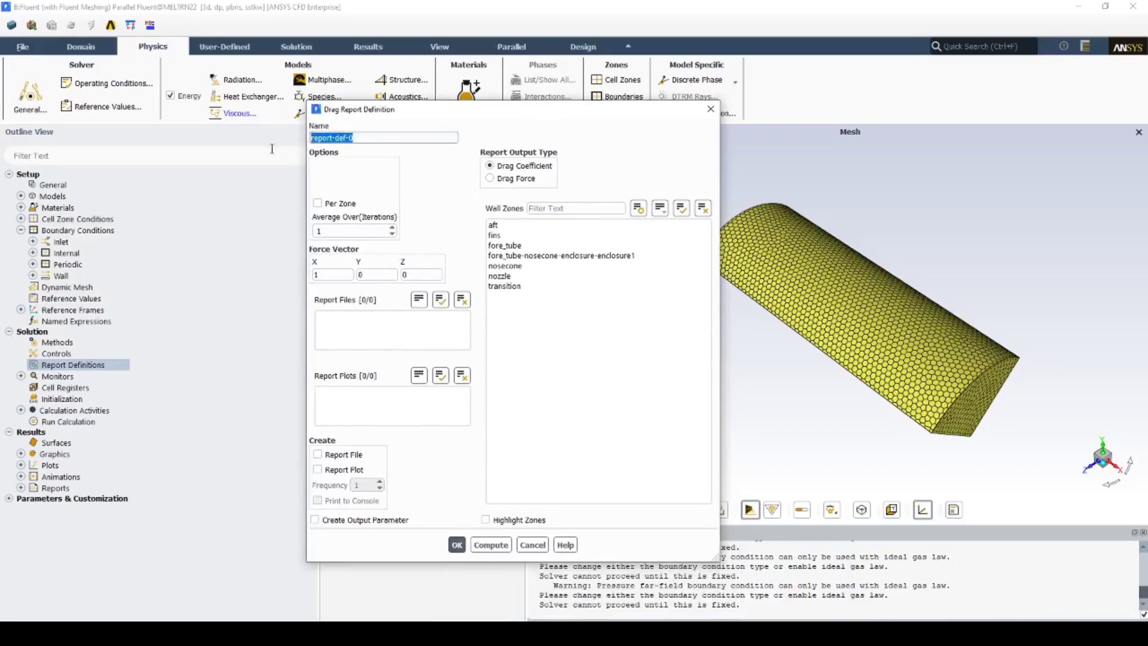
type("drag")
left_click(489, 178)
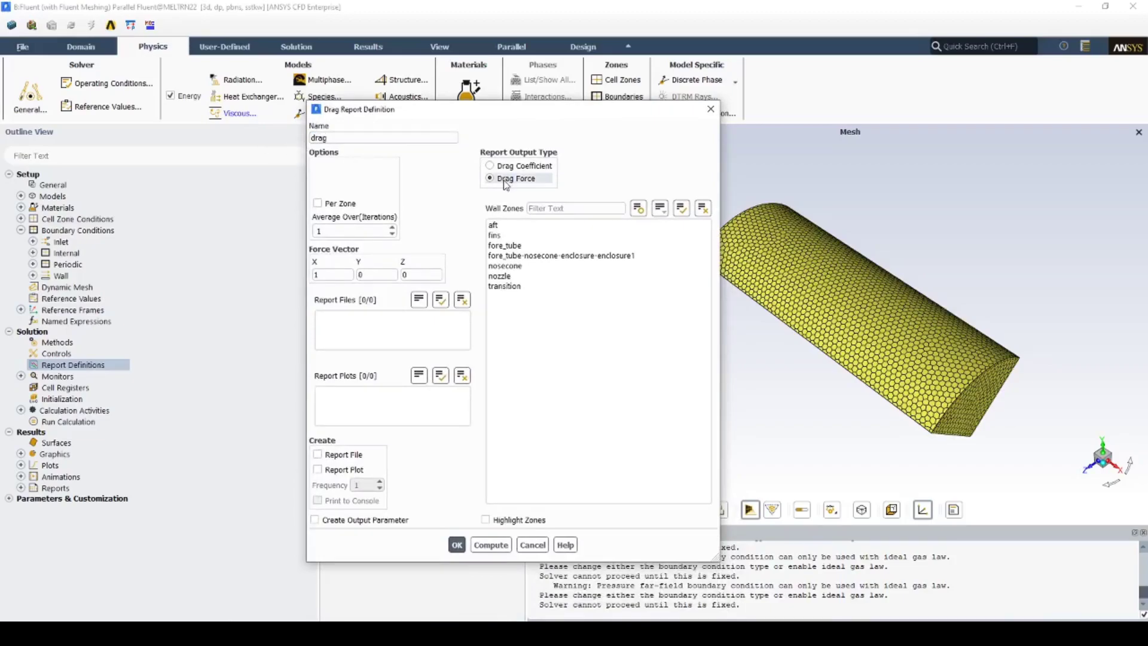
left_click_drag(494, 224, 379, 382)
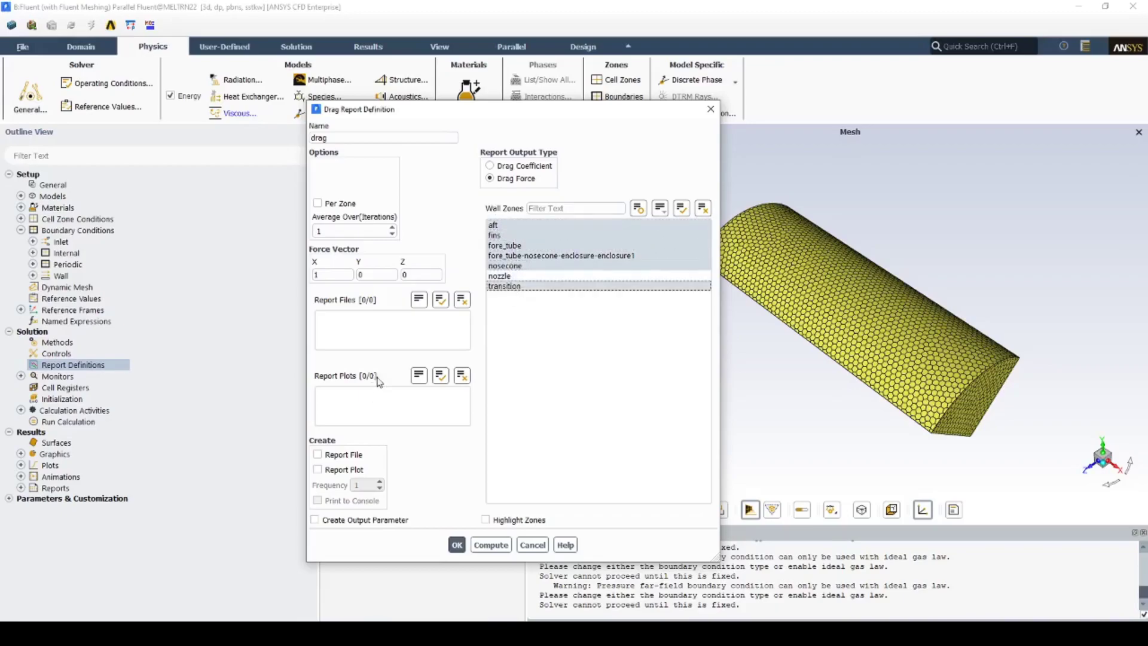
left_click(343, 473)
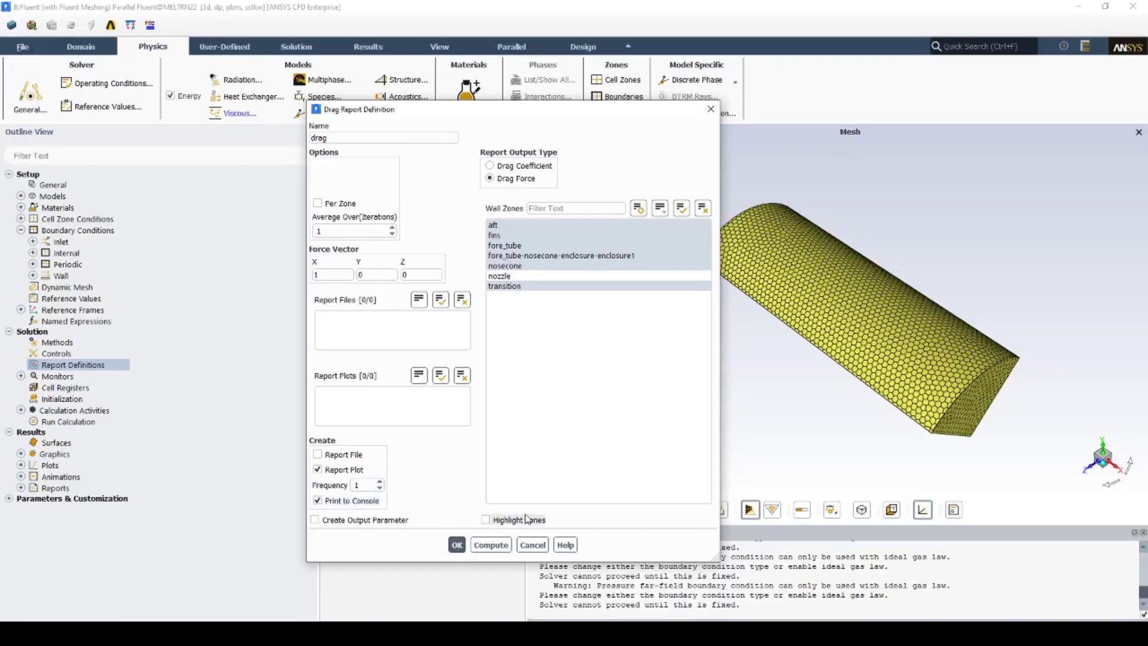
left_click(457, 545)
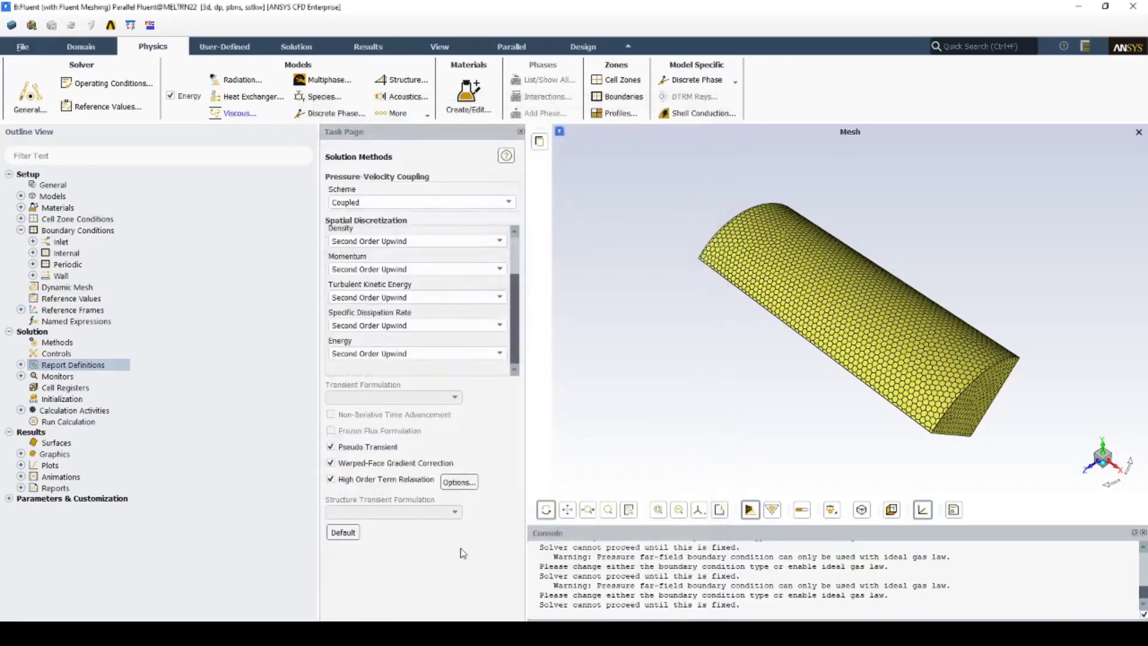
Run Hybrid Initialization on the flow field
double_click(78, 399)
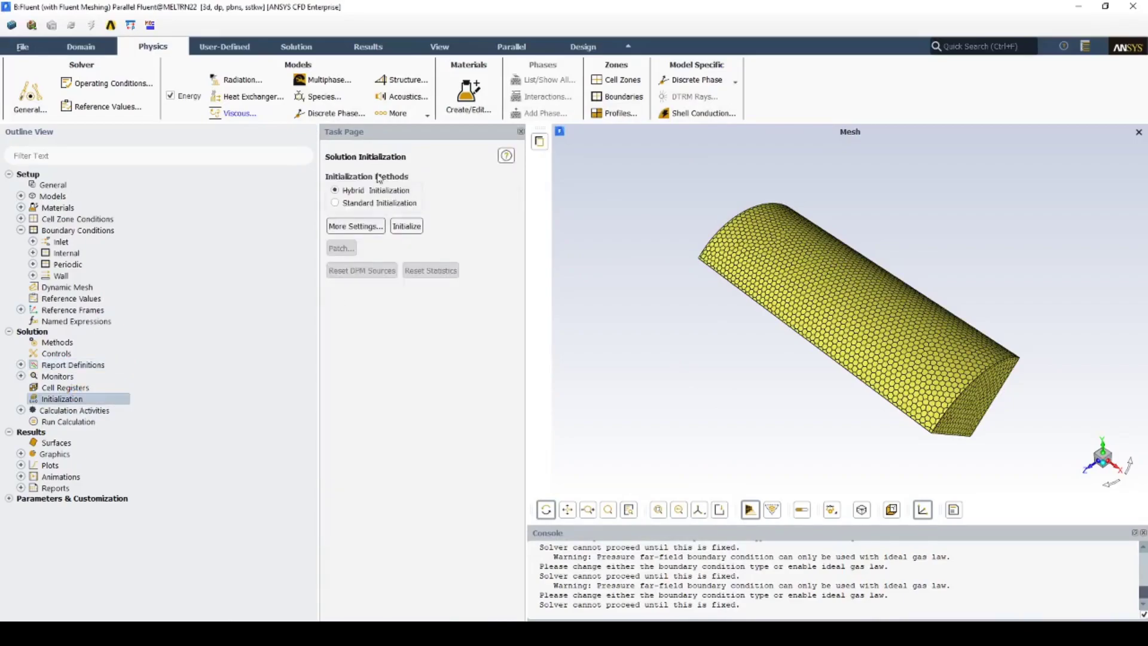
left_click(412, 229)
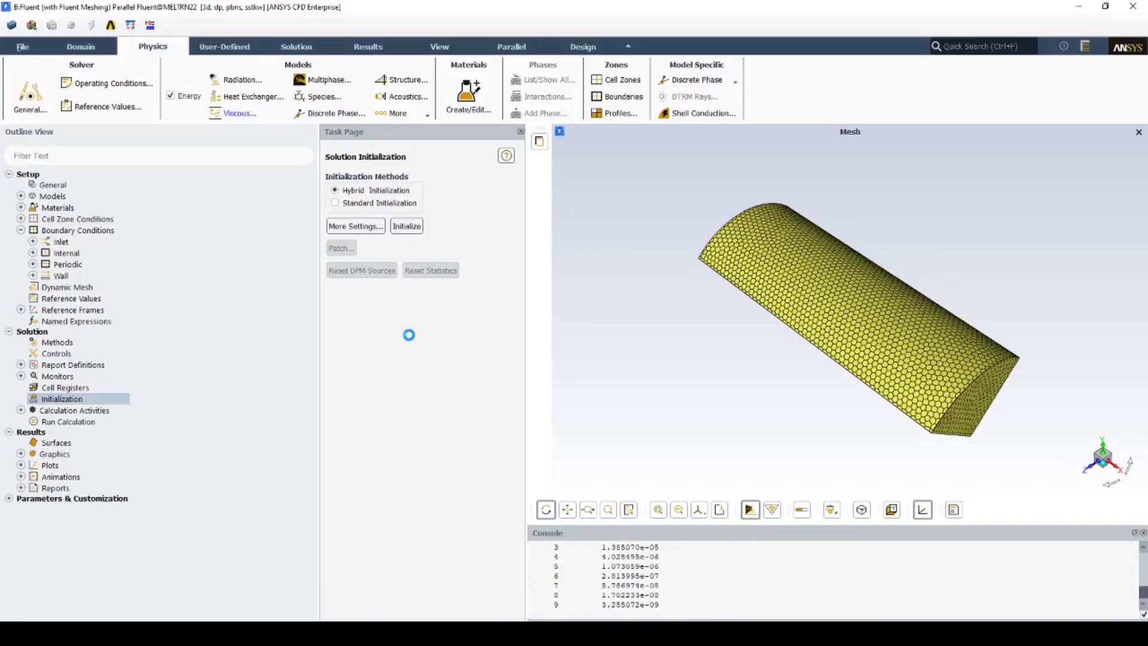
Create plane surface plane-10 through the origin with normal (0, 0, 1)
left_click(81, 46)
left_click(721, 80)
left_click(718, 168)
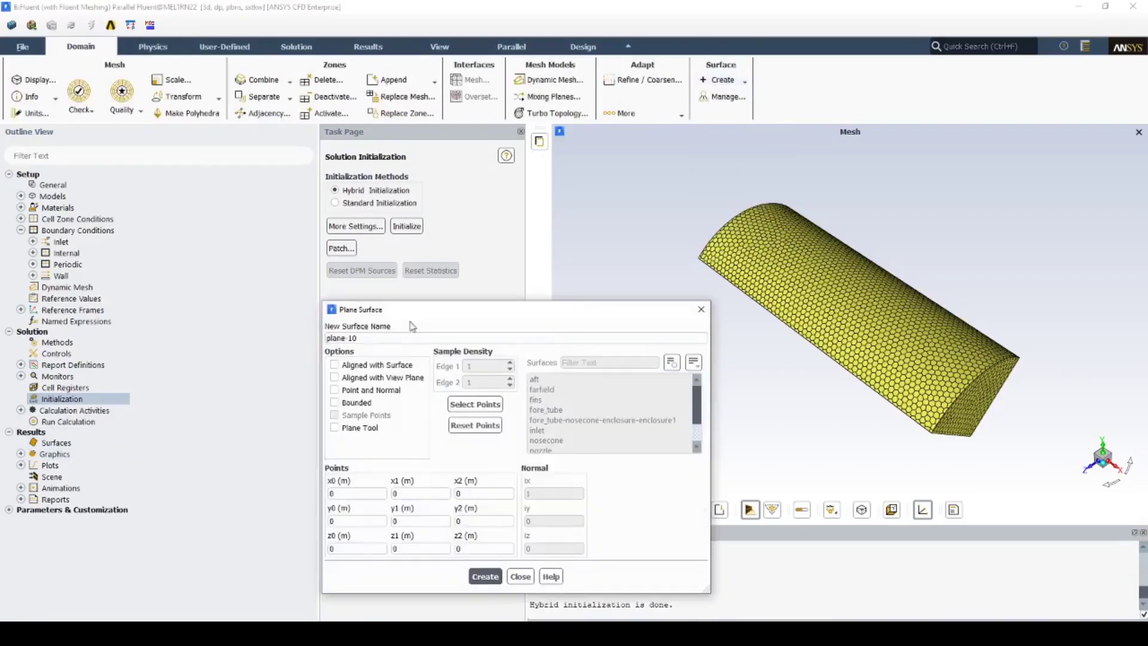
double_click(530, 384)
type("0")
double_click(530, 439)
type("1")
left_click(462, 467)
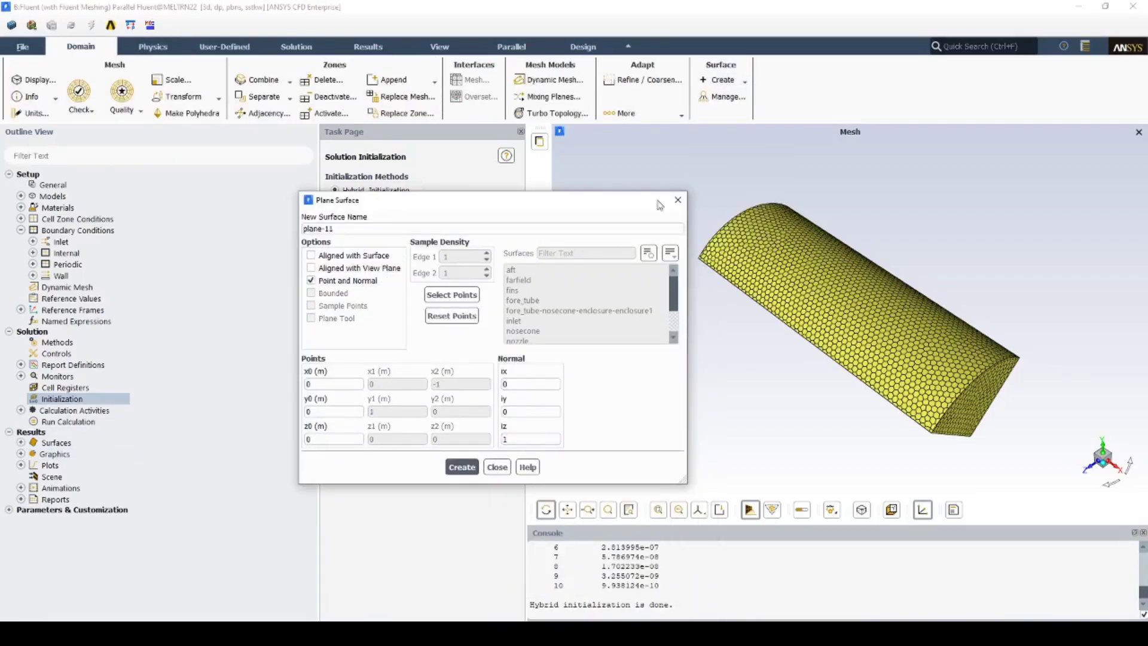
Close Mesh Display and switch the graphics to the front view
left_click(440, 485)
left_click(519, 485)
left_click(440, 47)
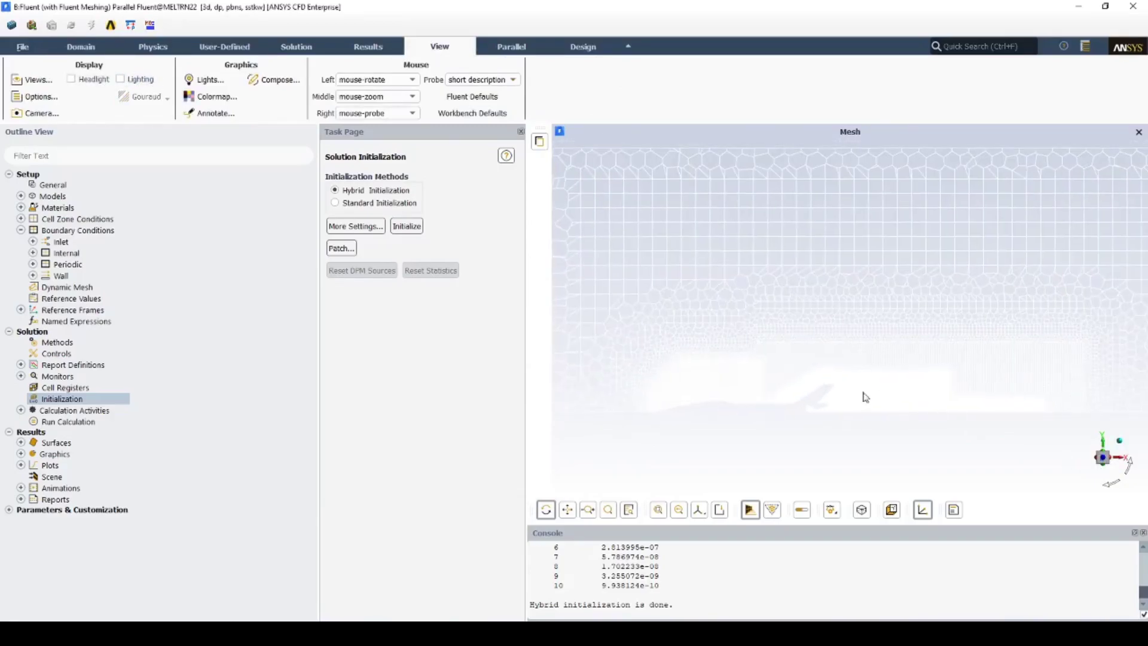
Display a Velocity > Mach Number contour on plane-10 and save it
left_click(21, 453)
double_click(69, 476)
left_click(595, 366)
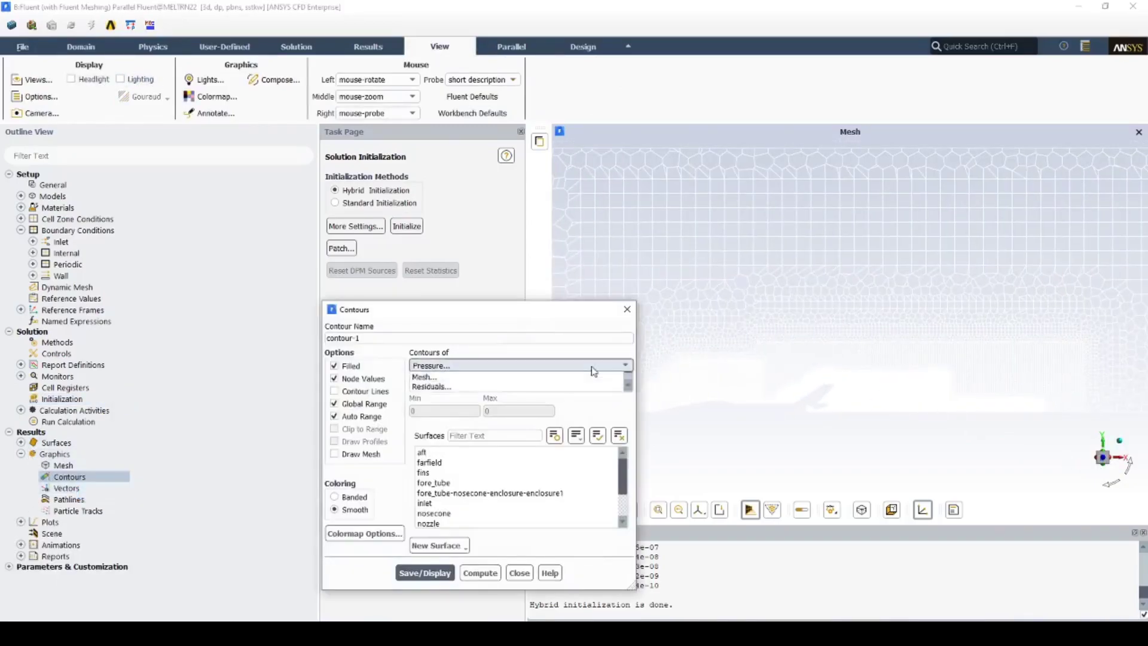
left_click(562, 386)
left_click(563, 383)
left_click(566, 463)
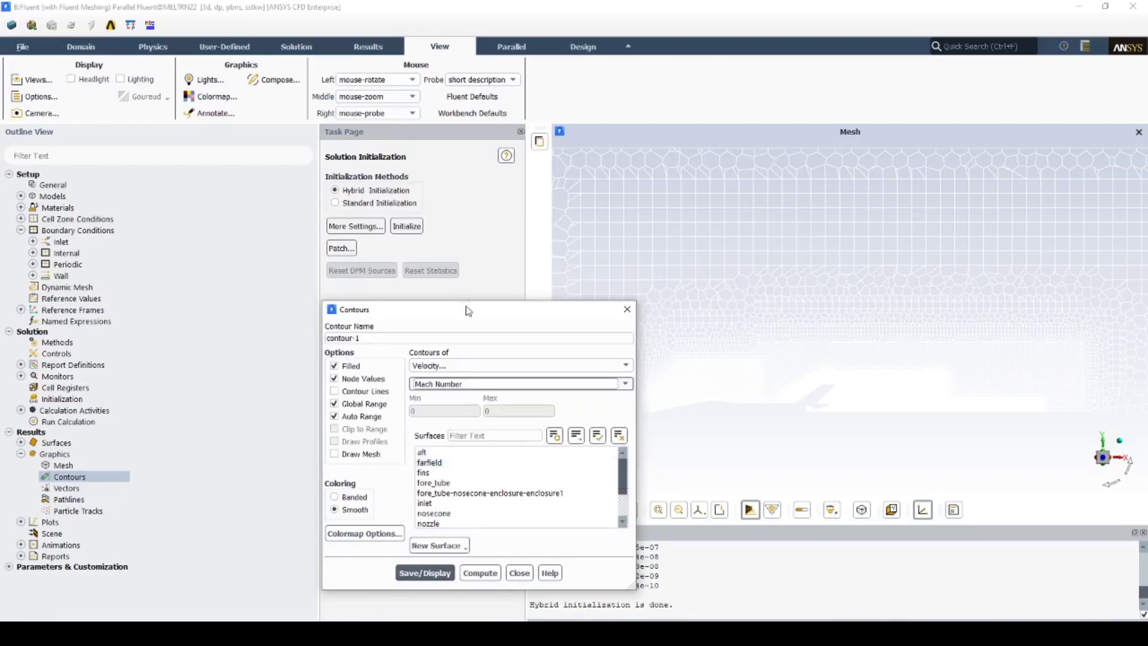
left_click(426, 393)
left_click(428, 472)
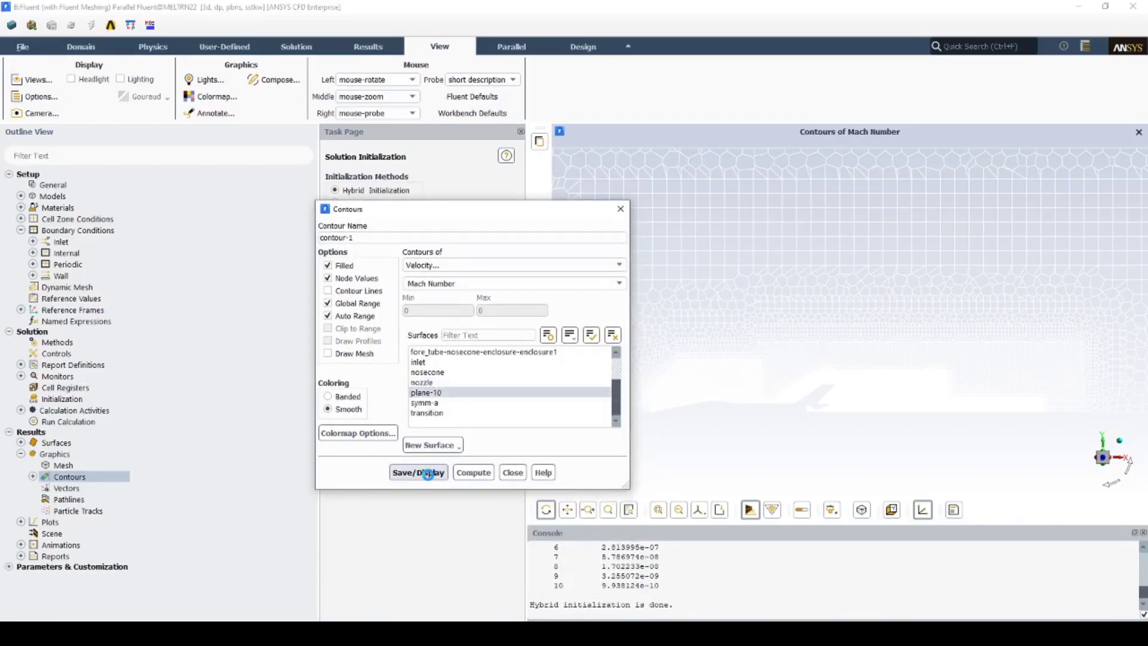
left_click(620, 209)
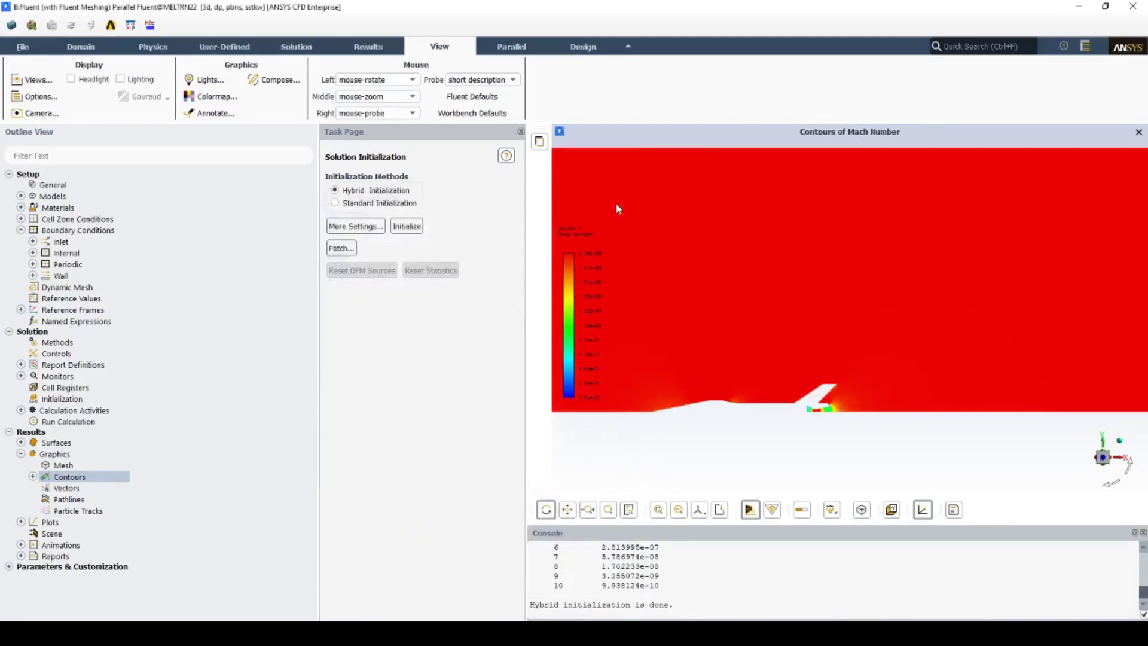
Create solution animation animation-1 of contour-1 using the active view
left_click(21, 411)
right_click(77, 444)
left_click(91, 451)
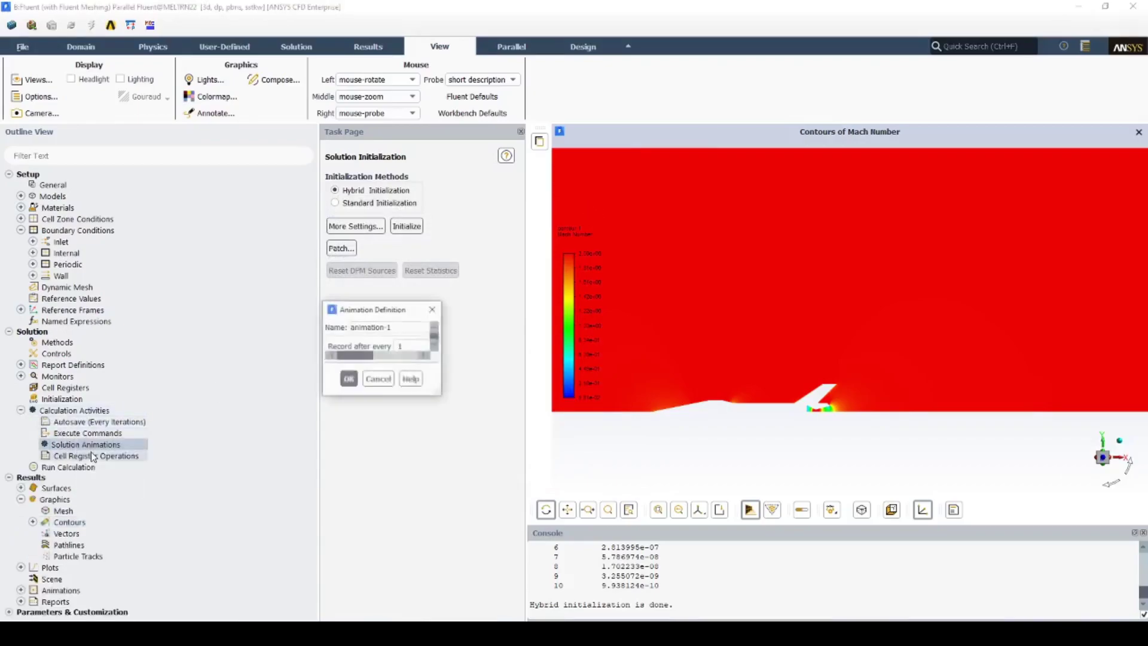
left_click(316, 382)
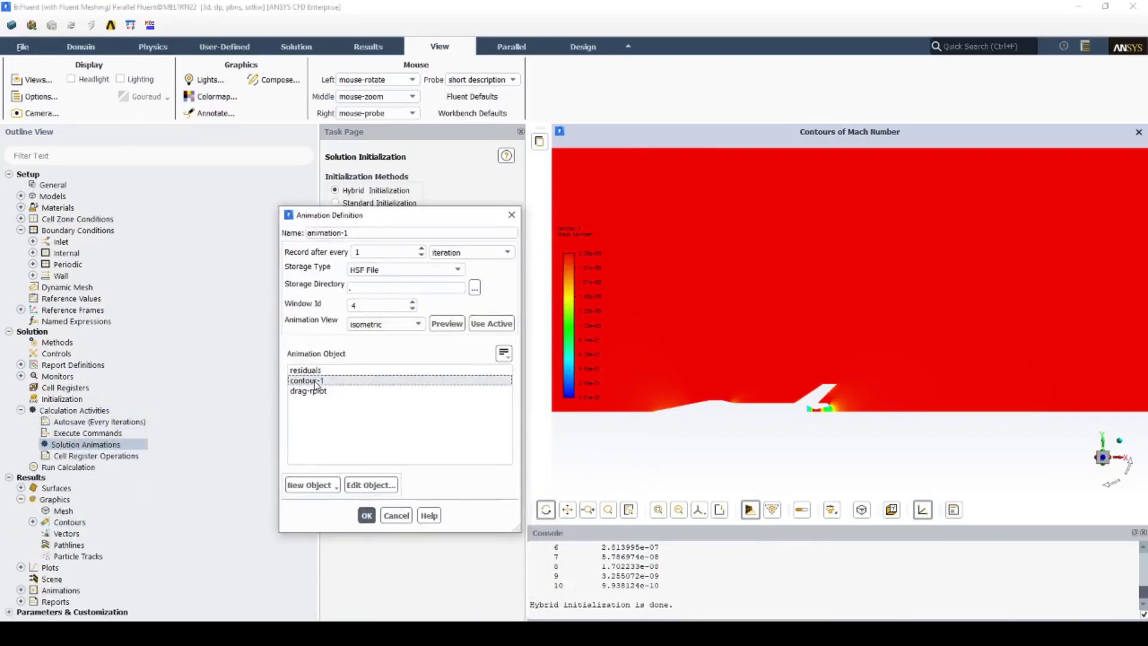
left_click(492, 324)
left_click(366, 515)
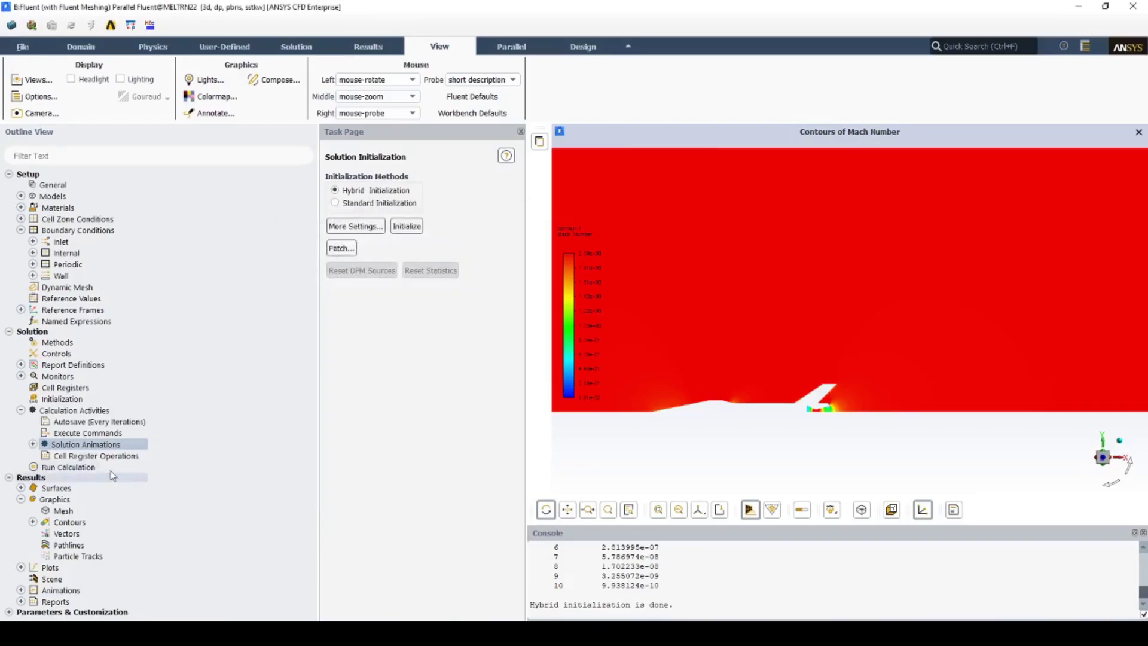
Run the calculation for 200 iterations and play back the Mach Number animation
double_click(91, 468)
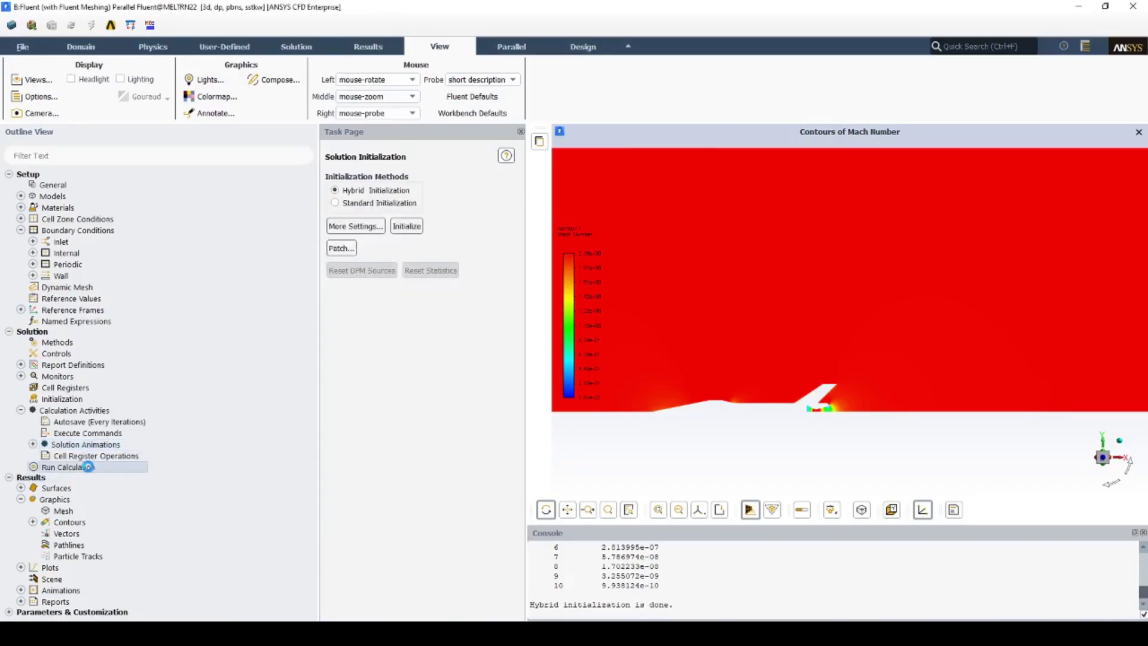
double_click(356, 322)
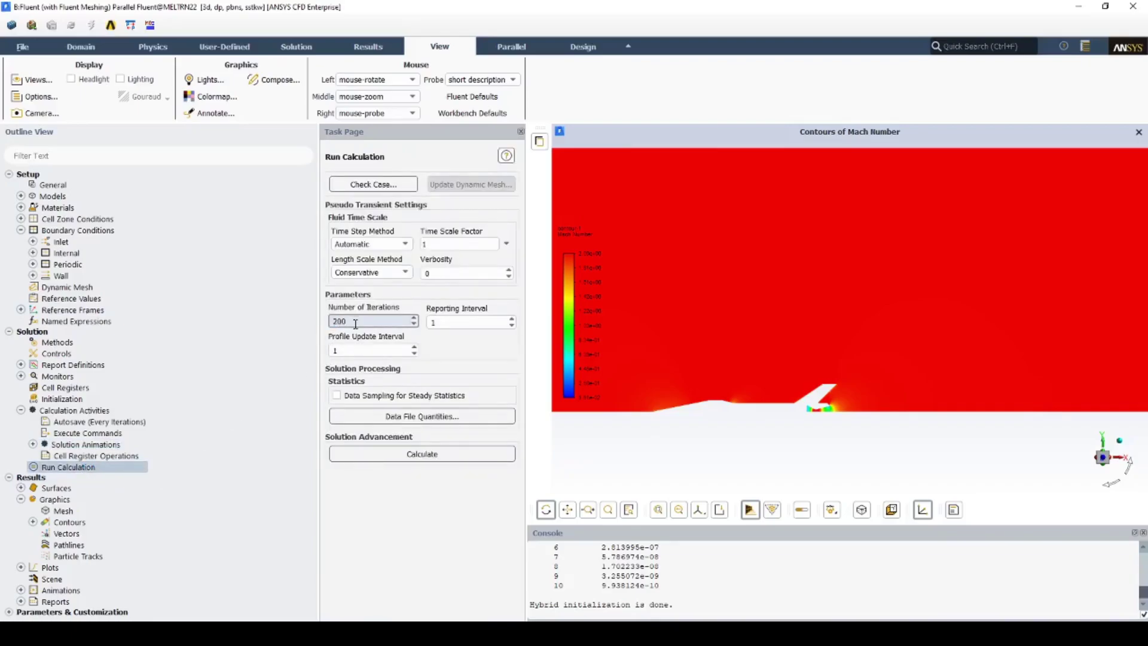
left_click(380, 454)
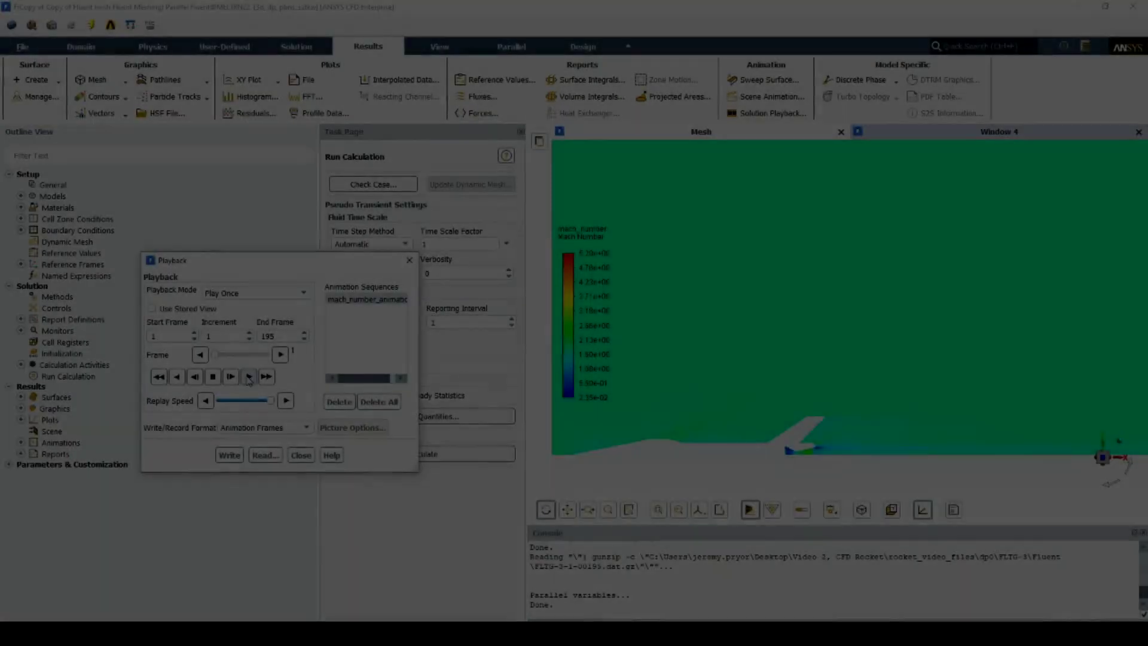
left_click(249, 377)
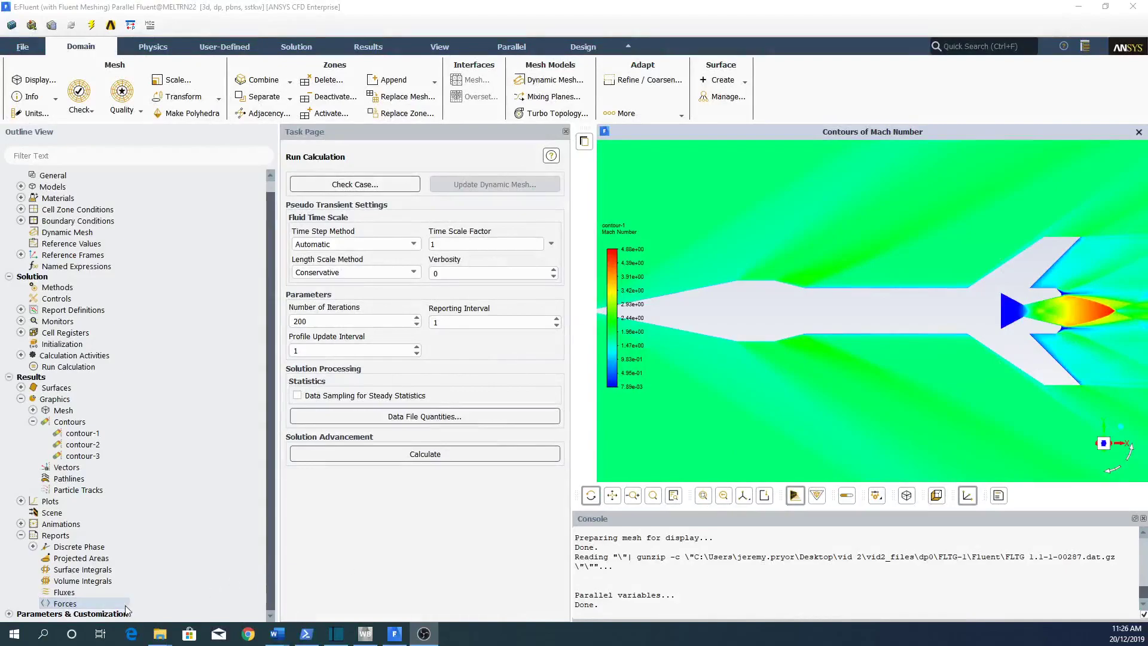
Print the x-direction force report for wall zones excluding the nozzle (net 34.70 N)
double_click(125, 605)
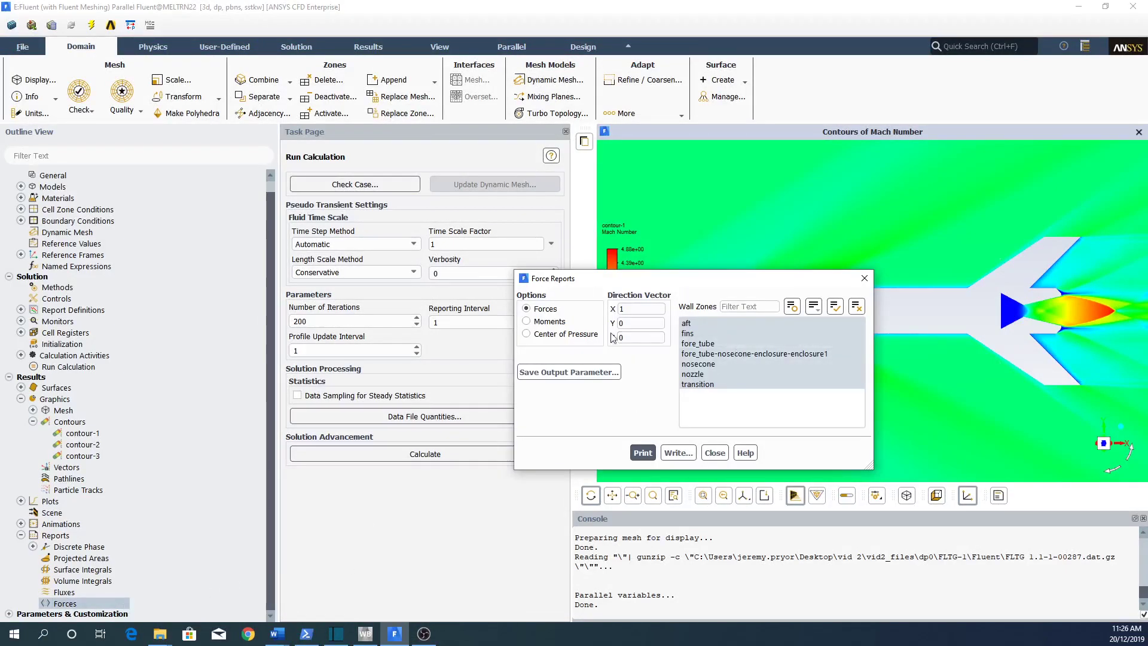
left_click(789, 375)
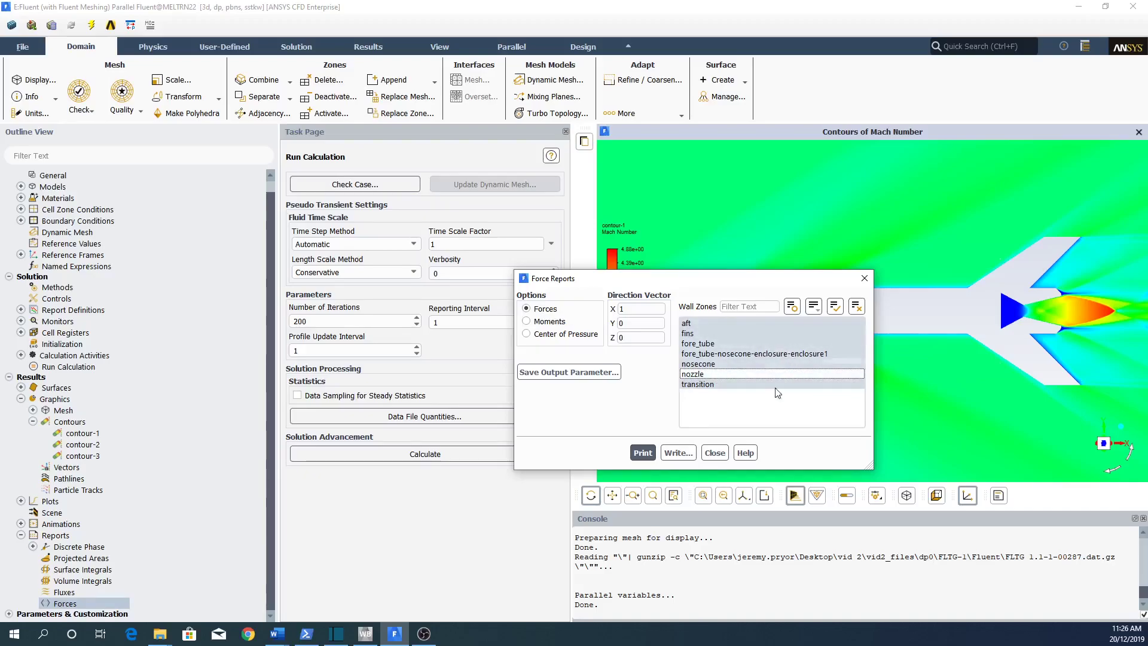
left_click(643, 454)
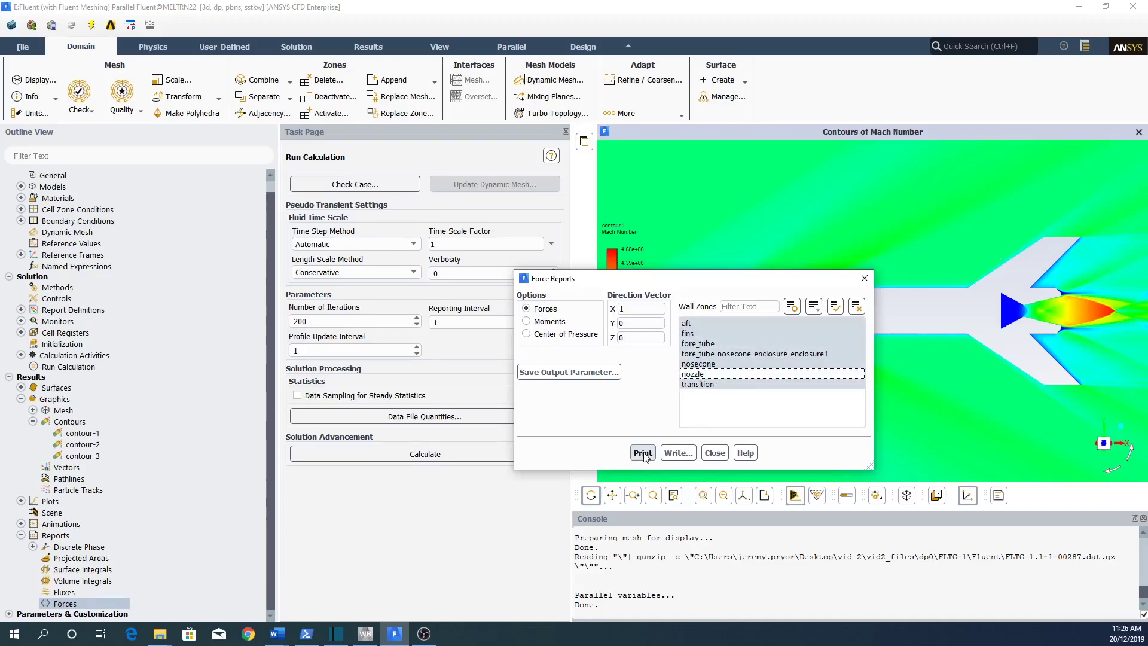
left_click(643, 453)
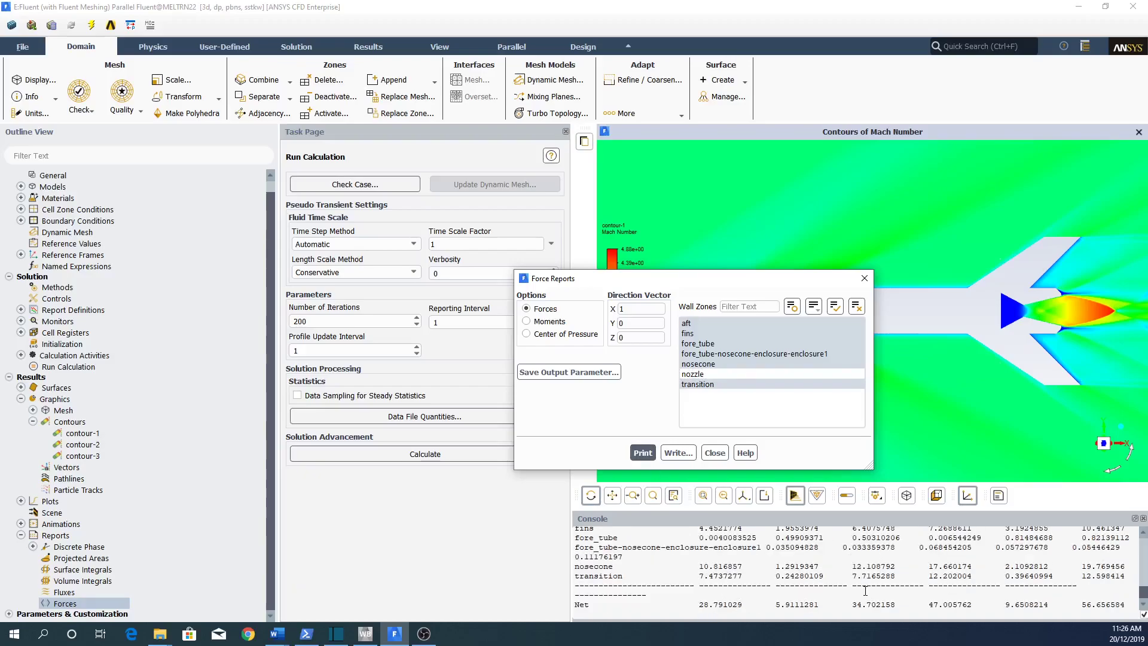
scroll(710, 566, "up", 1)
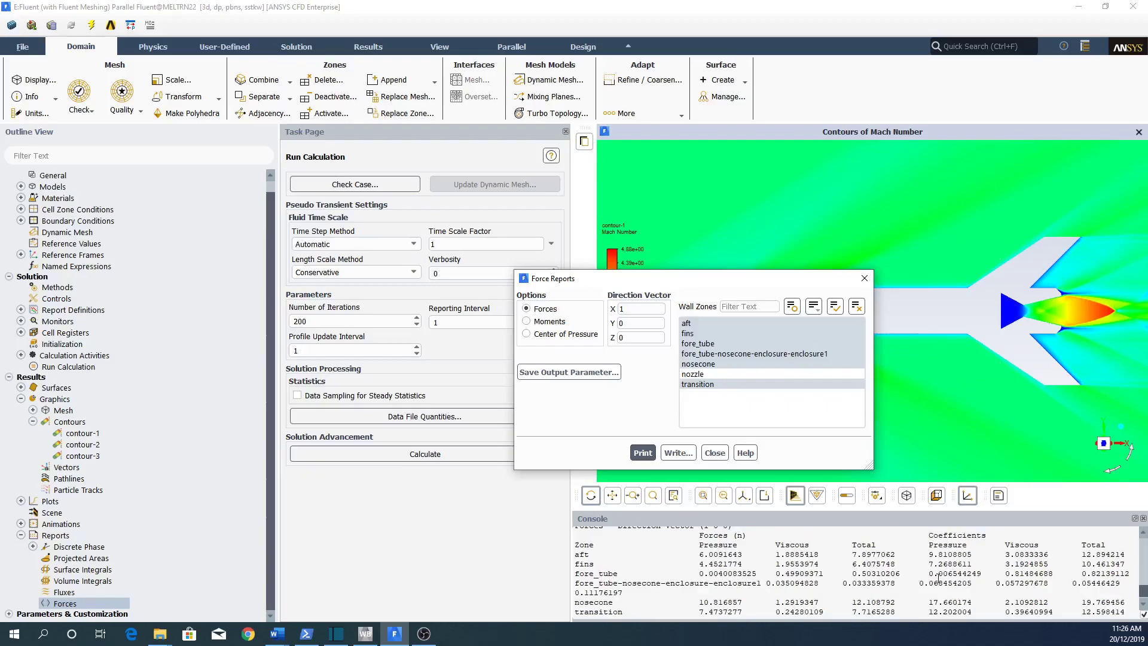